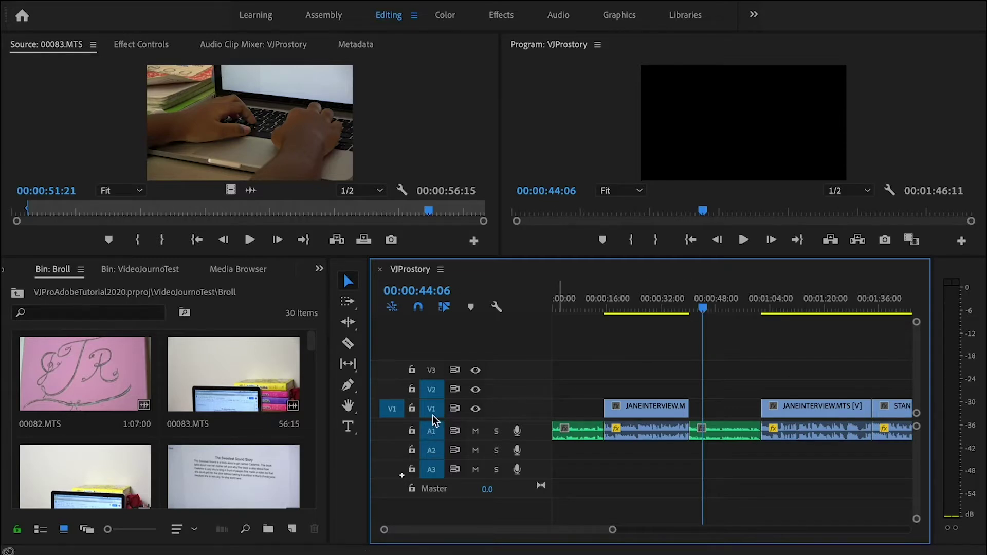
Step: Review the sequence's opening narration gap and first interview clip, and play the timeline from its start
{"action": "left_click", "coordinate": [431, 431]}
{"action": "left_click", "coordinate": [432, 432]}
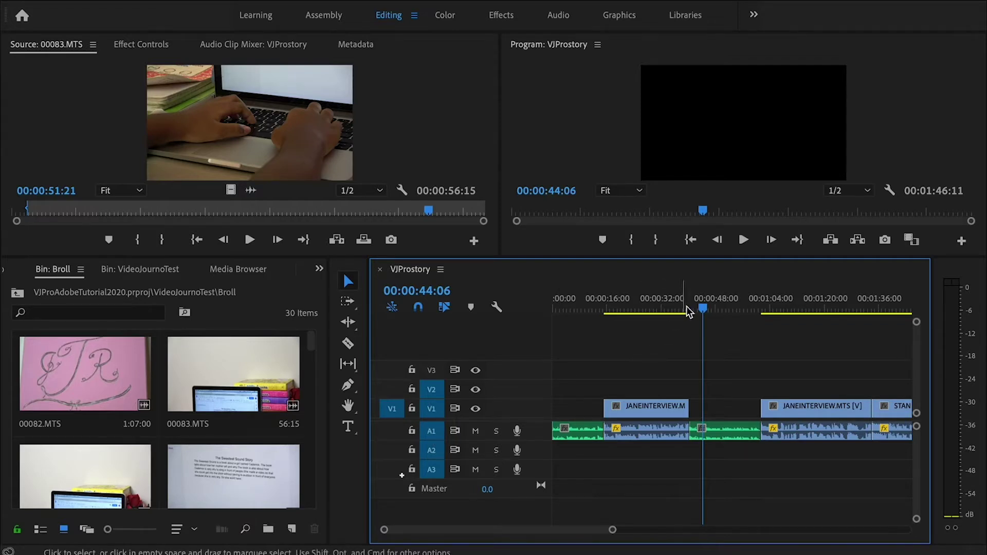
{"action": "left_click_drag", "start_coordinate": [688, 311], "coordinate": [574, 324]}
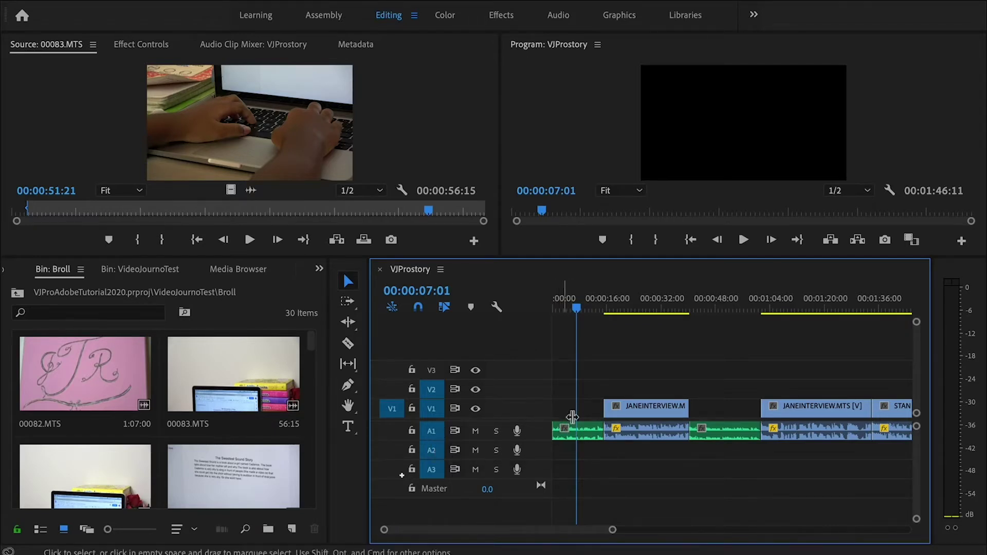
{"action": "left_click_drag", "start_coordinate": [595, 305], "coordinate": [622, 300]}
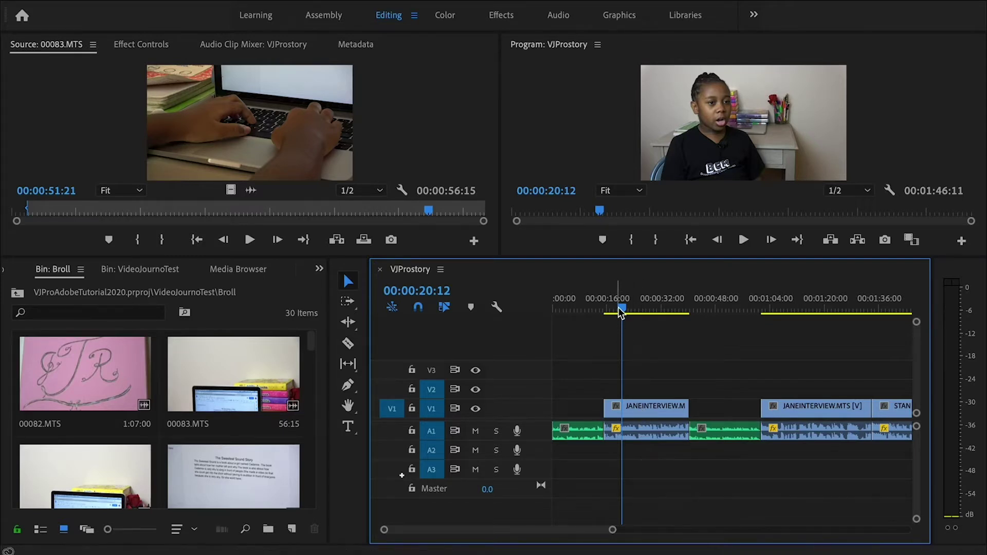
{"action": "left_click_drag", "start_coordinate": [618, 307], "coordinate": [540, 308]}
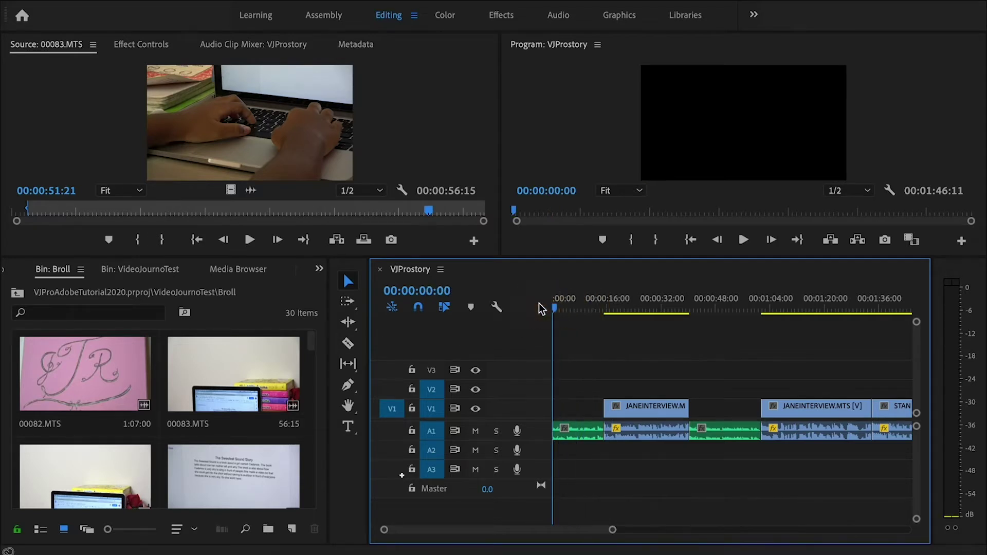
{"action": "key", "text": "space"}
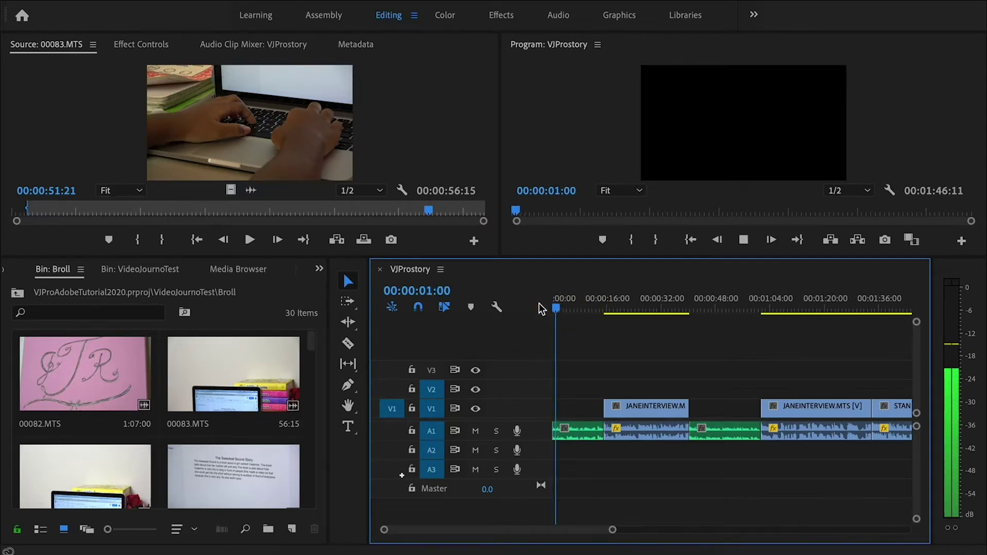
{"action": "key", "text": "space"}
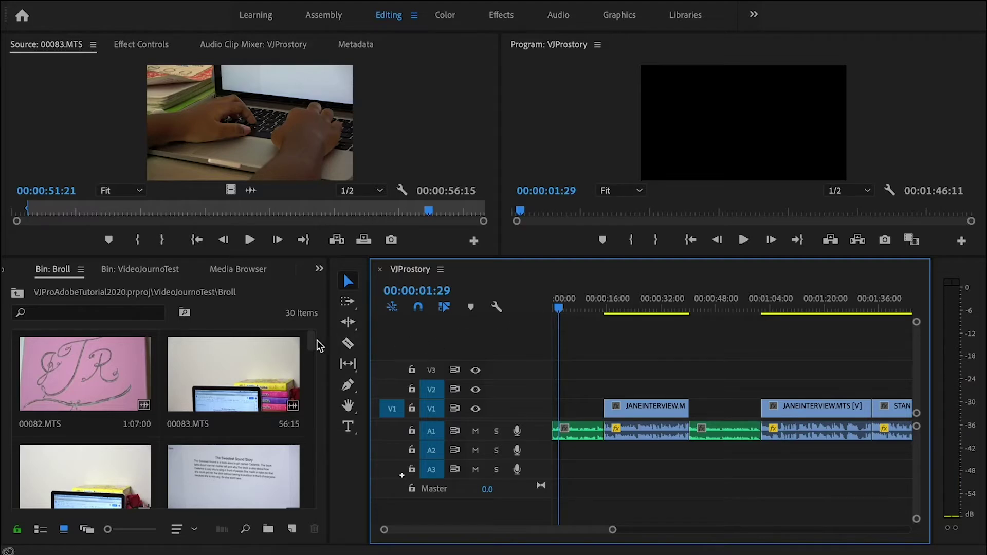
Step: Open 20200826_162627.mp4 from the Broll bin as the source clip and preview its footage
{"action": "left_click_drag", "start_coordinate": [313, 340], "coordinate": [259, 410]}
{"action": "double_click", "coordinate": [253, 408]}
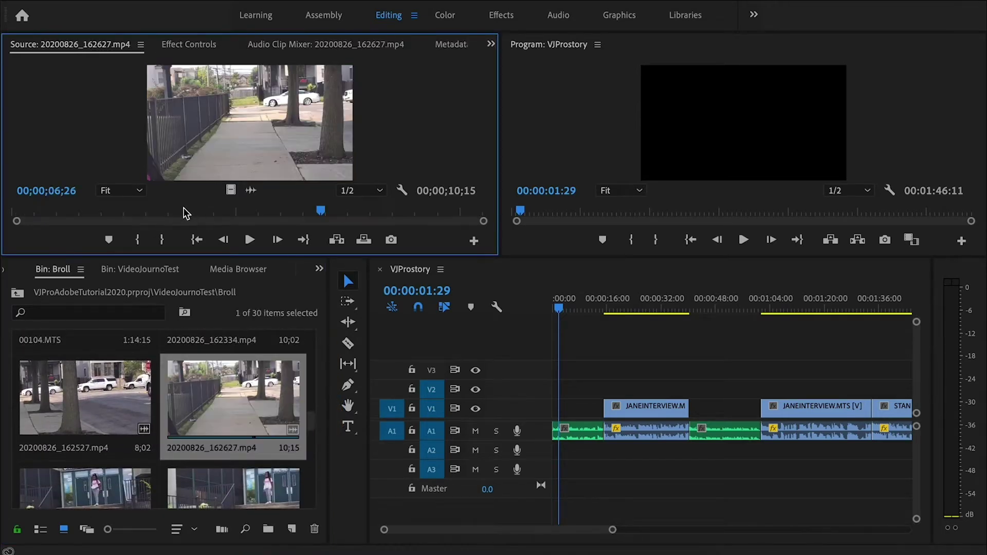
{"action": "left_click_drag", "start_coordinate": [176, 212], "coordinate": [149, 217]}
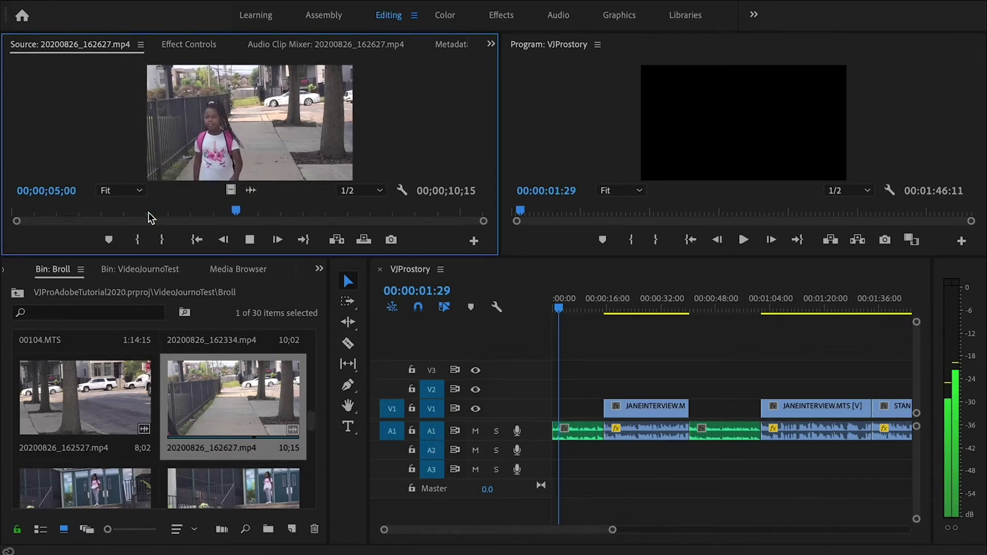
{"action": "key", "text": "space"}
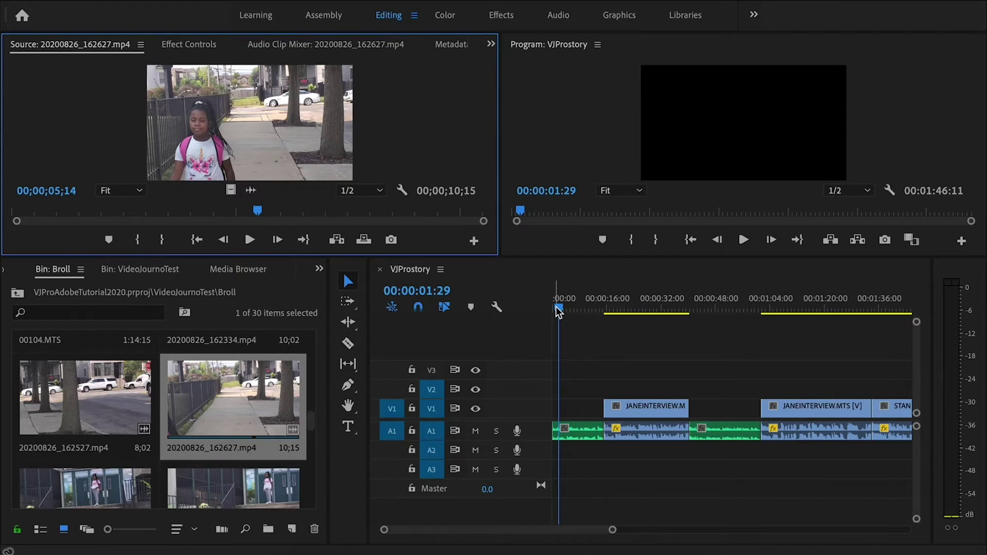
{"action": "left_click", "coordinate": [571, 430]}
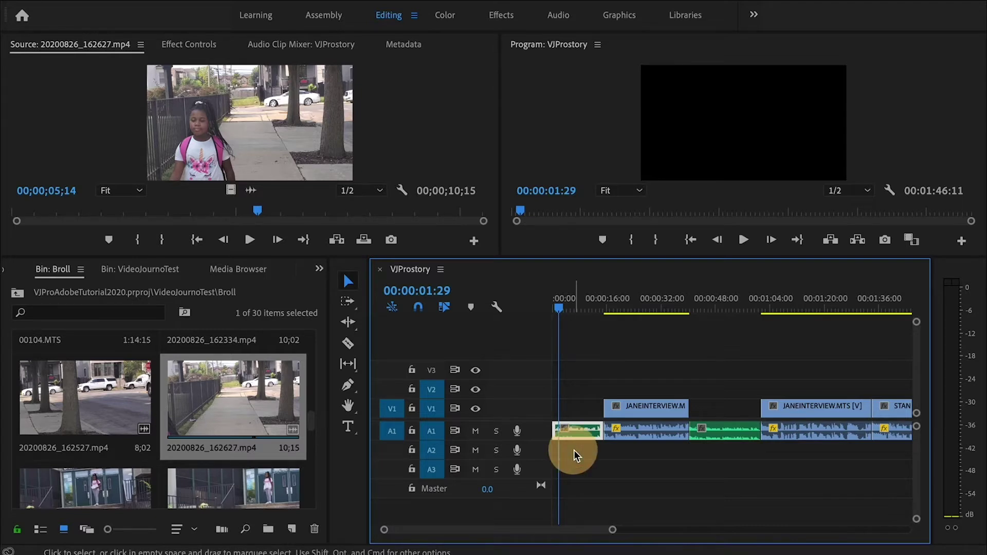
{"action": "left_click", "coordinate": [574, 451]}
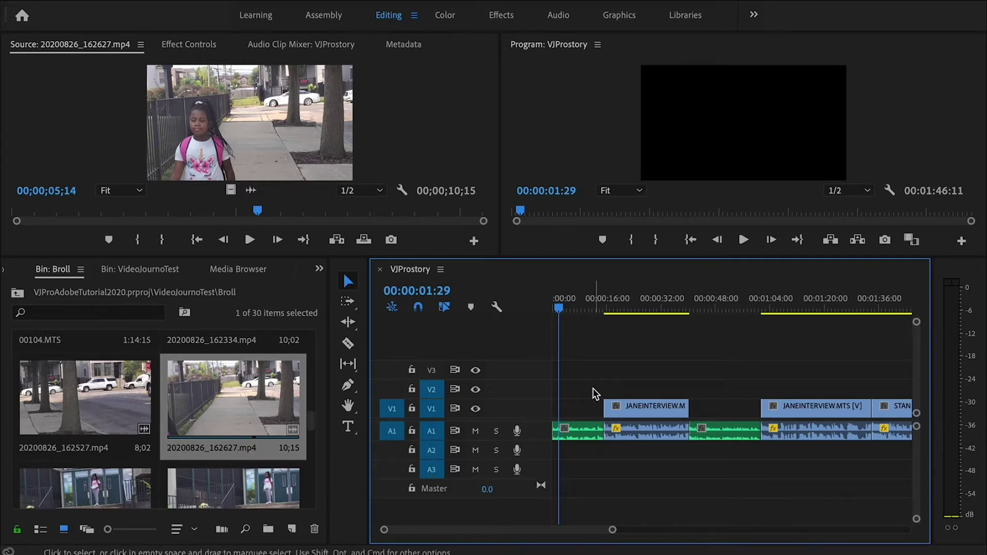
{"action": "left_click_drag", "start_coordinate": [586, 302], "coordinate": [619, 305]}
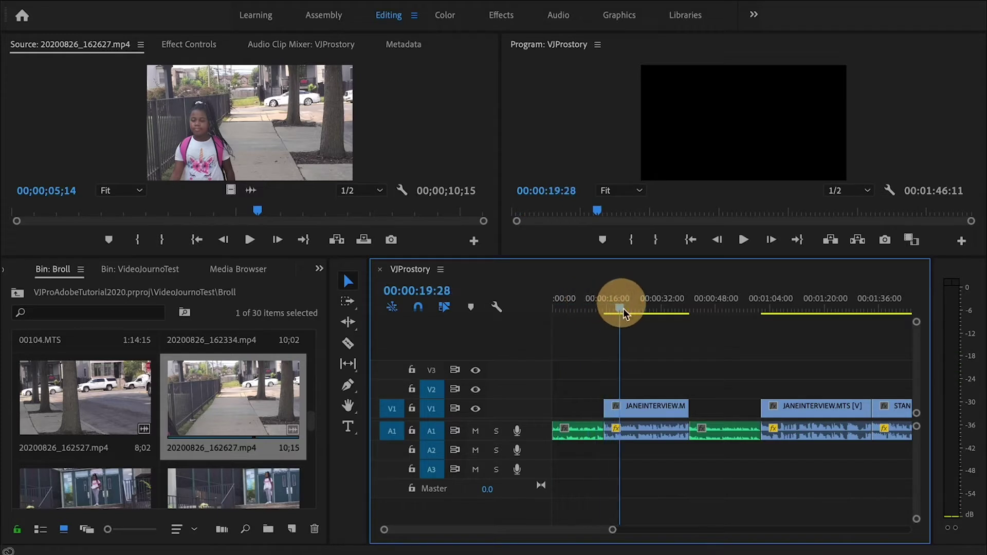
{"action": "left_click", "coordinate": [644, 403]}
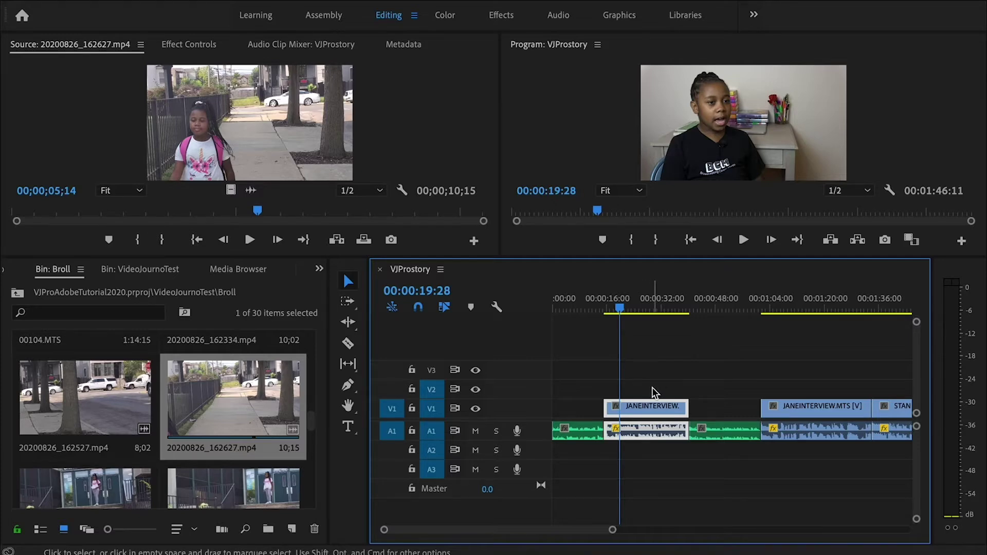
{"action": "left_click", "coordinate": [652, 387]}
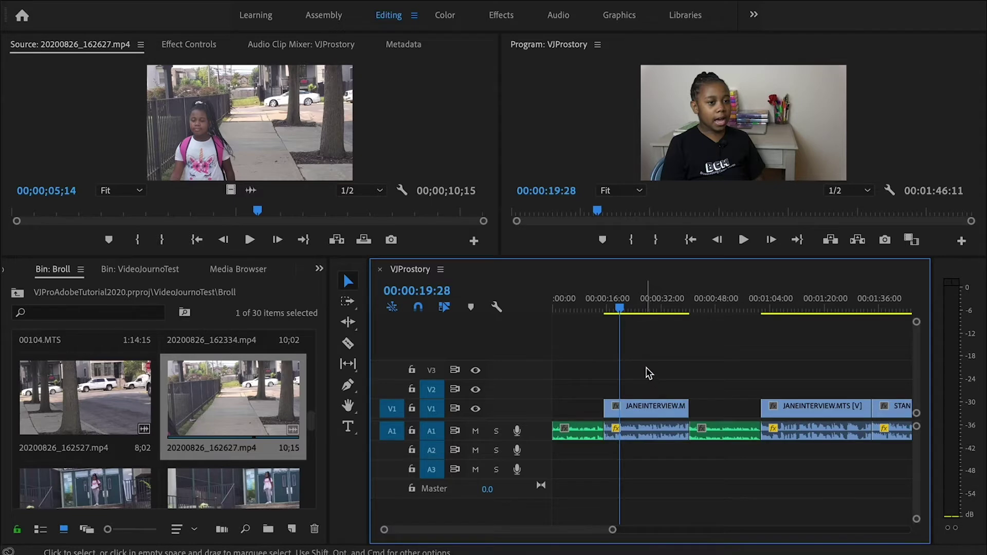
{"action": "left_click", "coordinate": [412, 431]}
{"action": "left_click", "coordinate": [411, 431]}
Step: Mark an In point at 00:00:00:00 and an Out point at 00:00:04:02 in the sequence, over the opening narration
{"action": "left_click_drag", "start_coordinate": [616, 305], "coordinate": [542, 307]}
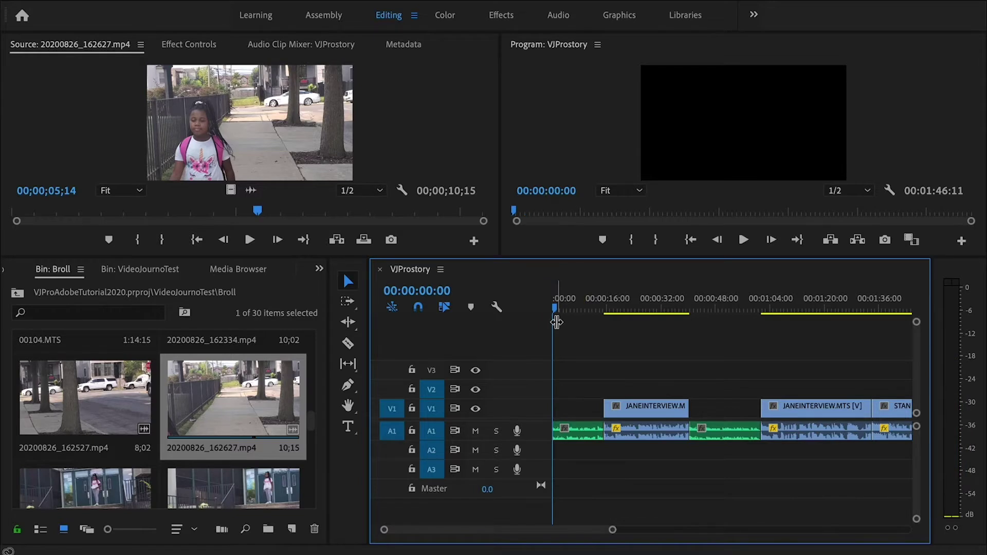
{"action": "key", "text": "ctrl+a"}
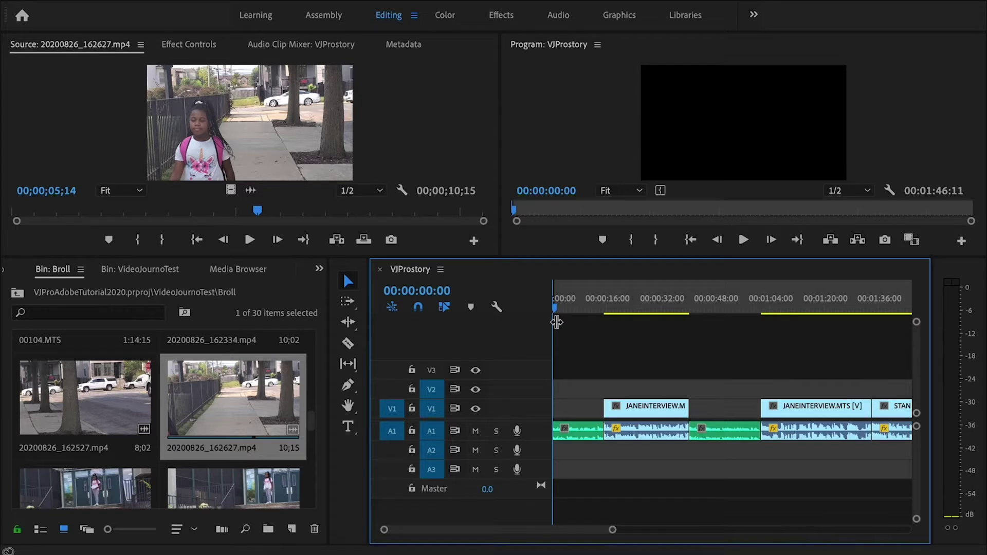
{"action": "key", "text": "space"}
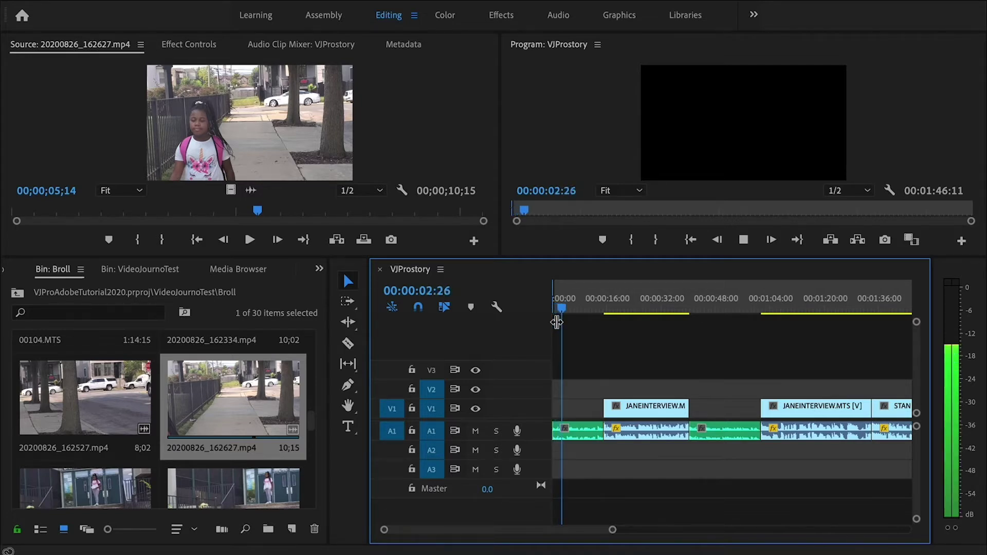
{"action": "key", "text": "space"}
{"action": "key", "text": "o"}
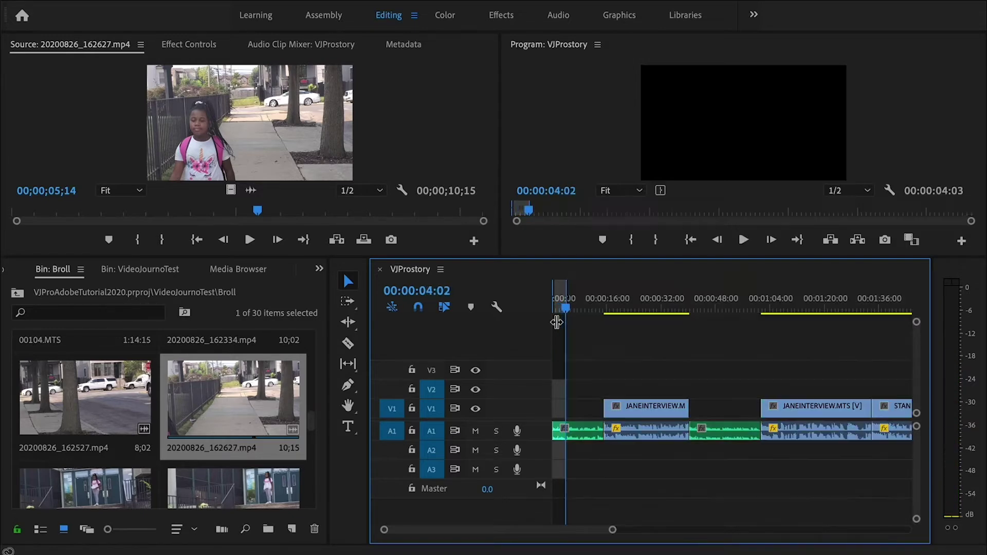
Step: Scrub through the source clip 20200826_162627.mp4 and mark its In point at 00;00;03;02
{"action": "left_click", "coordinate": [307, 135]}
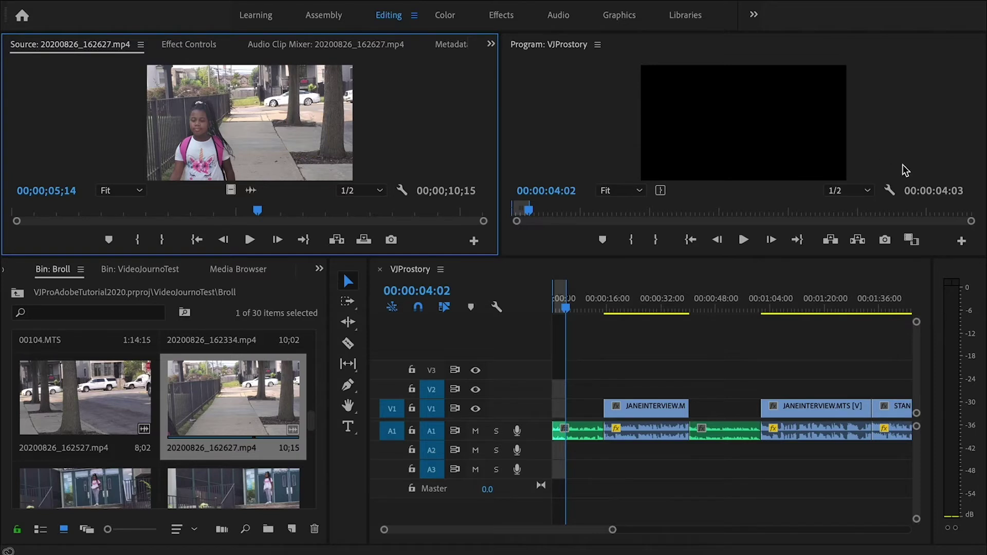
{"action": "left_click", "coordinate": [954, 192]}
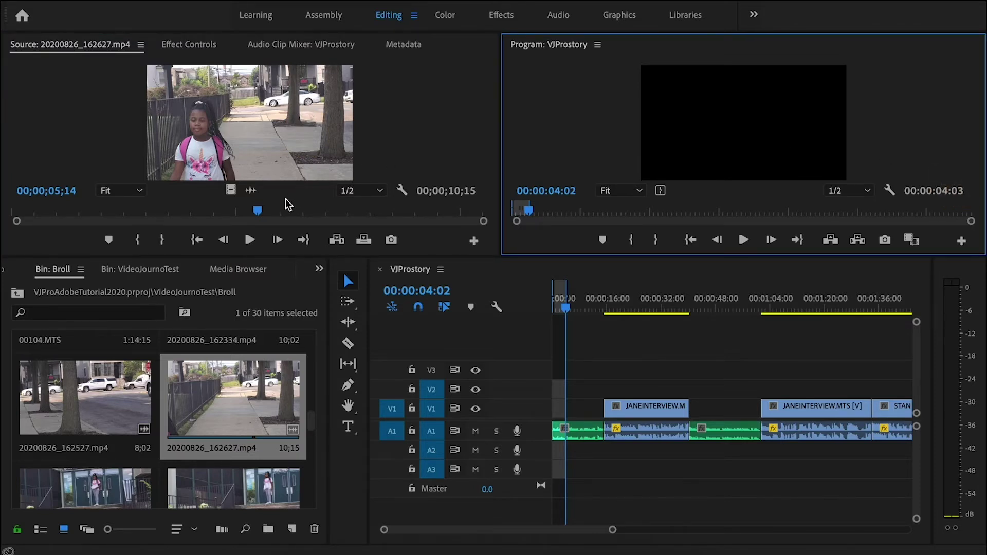
{"action": "left_click_drag", "start_coordinate": [260, 210], "coordinate": [326, 204]}
{"action": "left_click", "coordinate": [63, 192]}
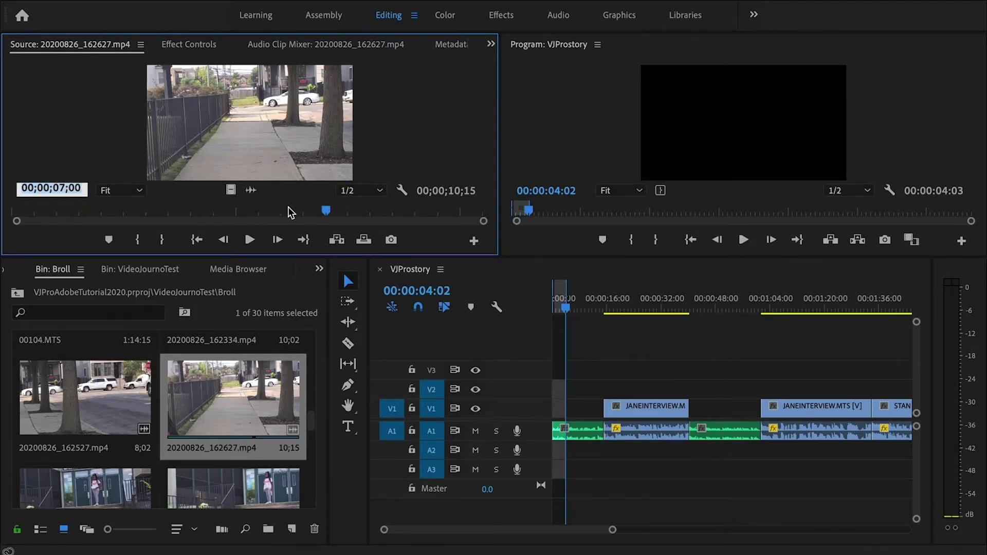
{"action": "left_click", "coordinate": [321, 209]}
{"action": "left_click_drag", "start_coordinate": [322, 210], "coordinate": [152, 213]}
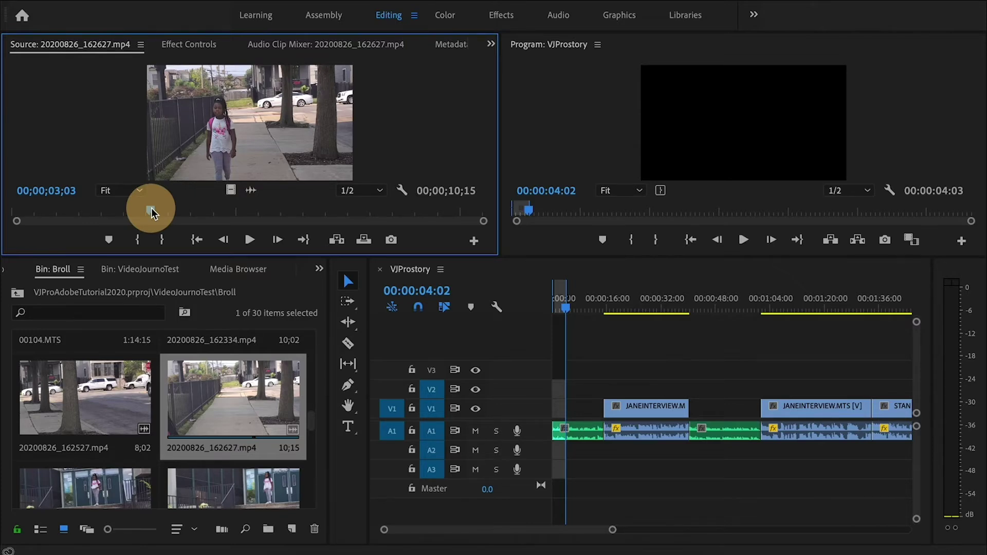
{"action": "left_click_drag", "start_coordinate": [152, 213], "coordinate": [152, 213]}
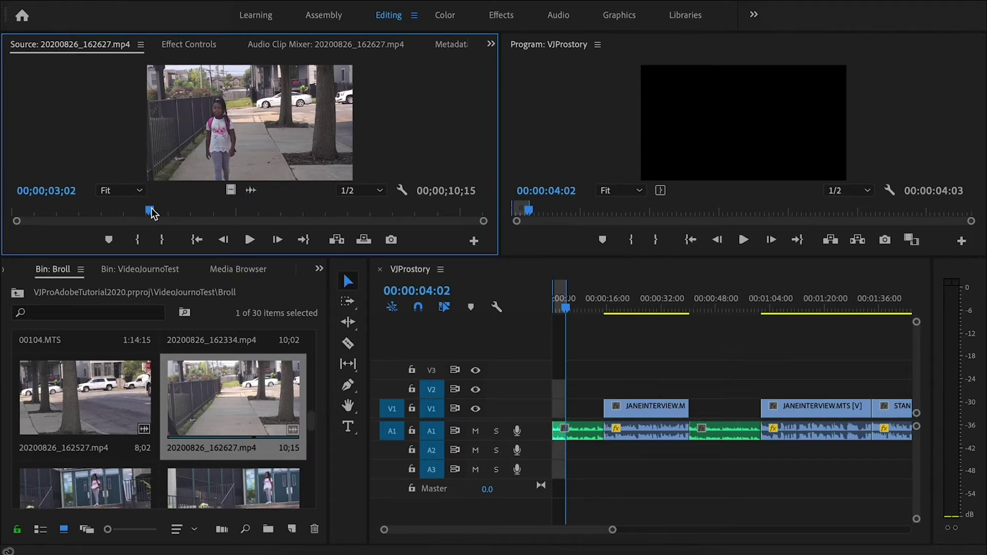
{"action": "key", "text": "i"}
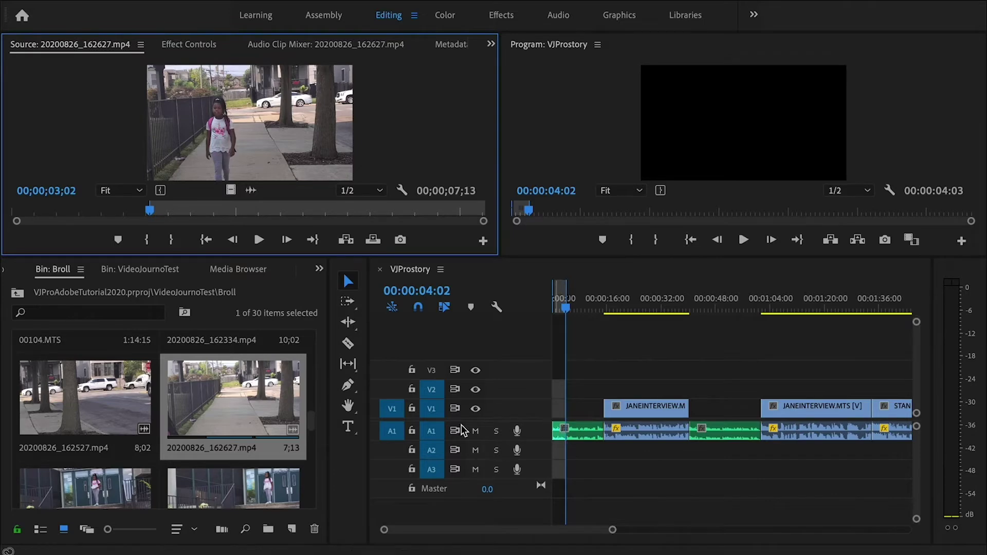
Step: Try an insert edit of the source clip into the sequence's marked range on V1 and A1, and play it back
{"action": "left_click", "coordinate": [561, 427]}
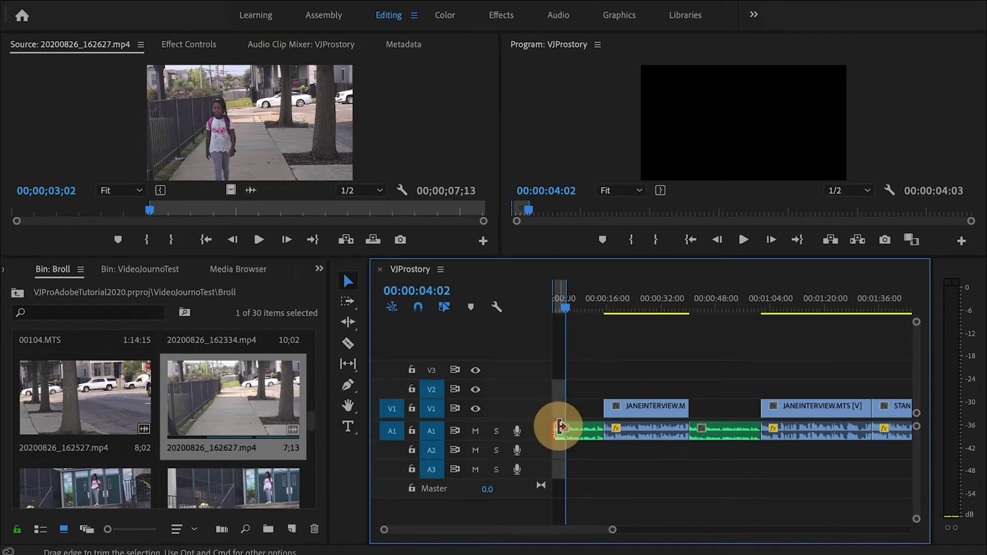
{"action": "key", "text": "comma"}
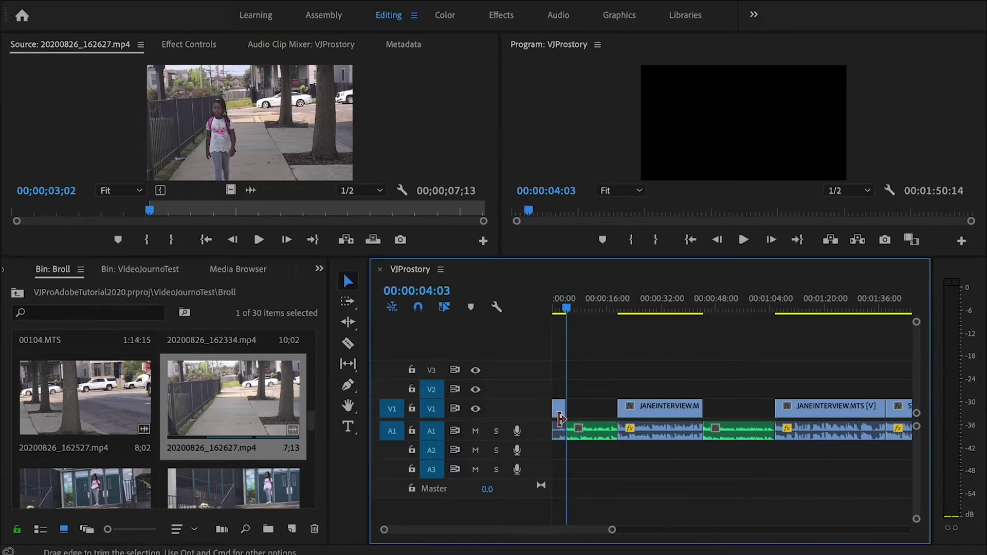
{"action": "left_click_drag", "start_coordinate": [566, 304], "coordinate": [549, 308]}
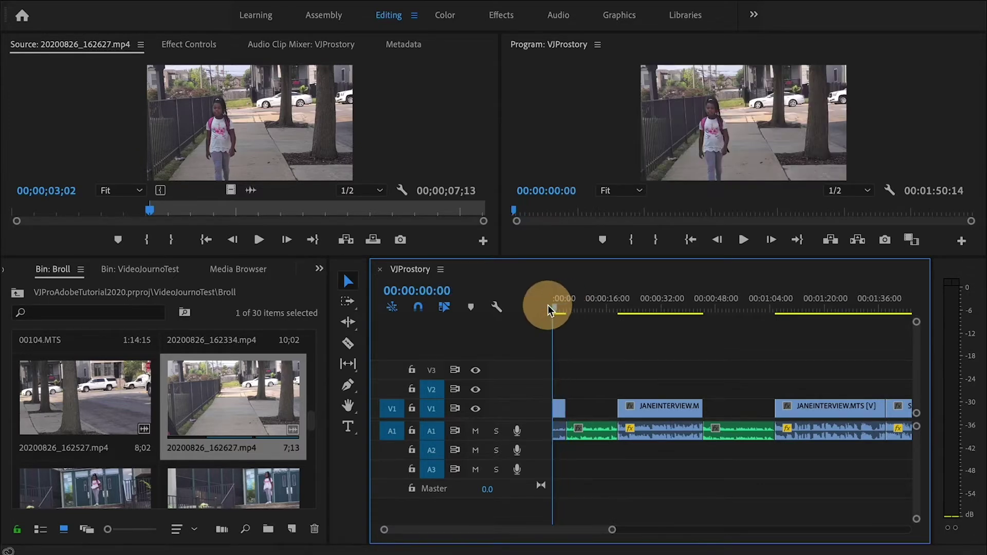
{"action": "key", "text": "space"}
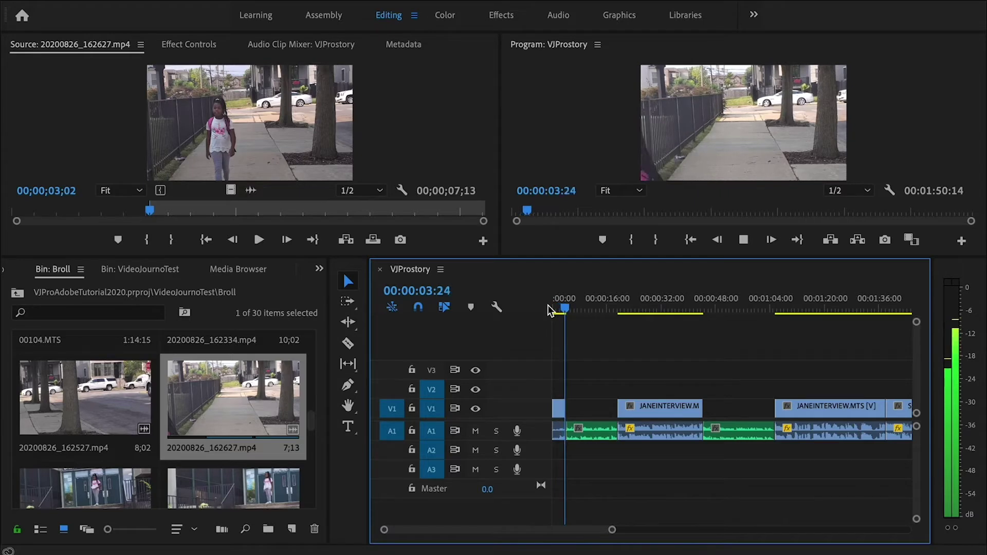
{"action": "key", "text": "space"}
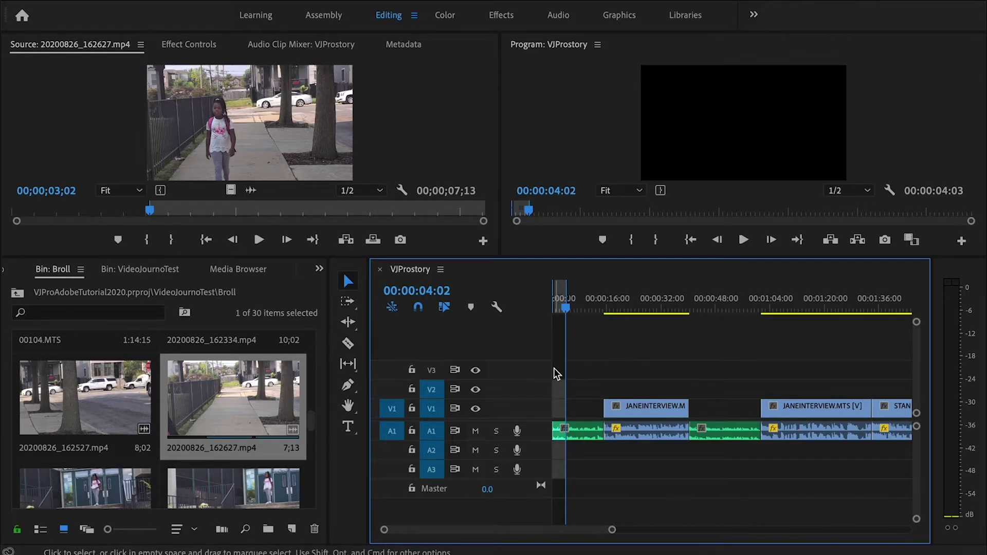
Step: Try overwriting the marked range on V1 and A1 with the source clip, reviewing playback before undoing the edit
{"action": "left_click_drag", "start_coordinate": [554, 368], "coordinate": [553, 368]}
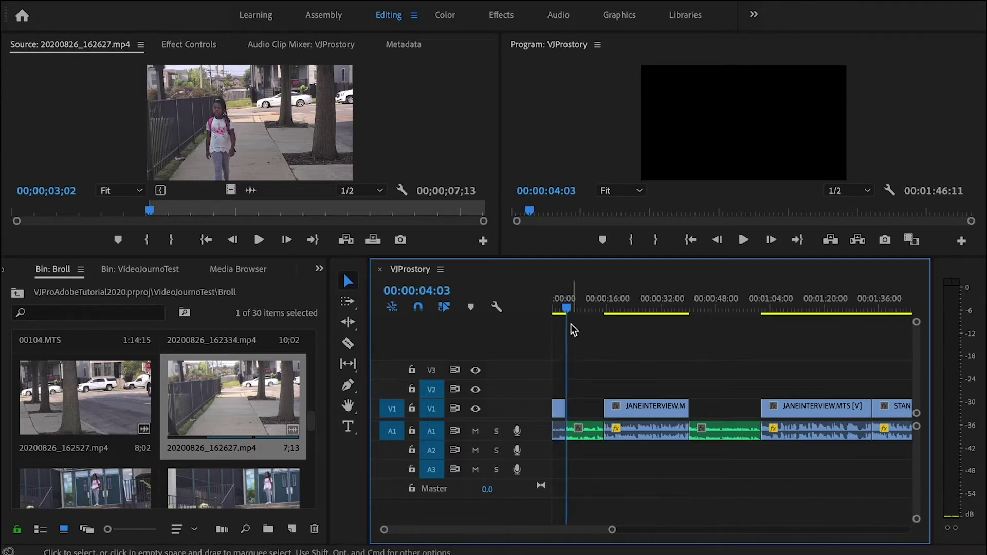
{"action": "left_click_drag", "start_coordinate": [569, 311], "coordinate": [547, 311]}
{"action": "key", "text": "space"}
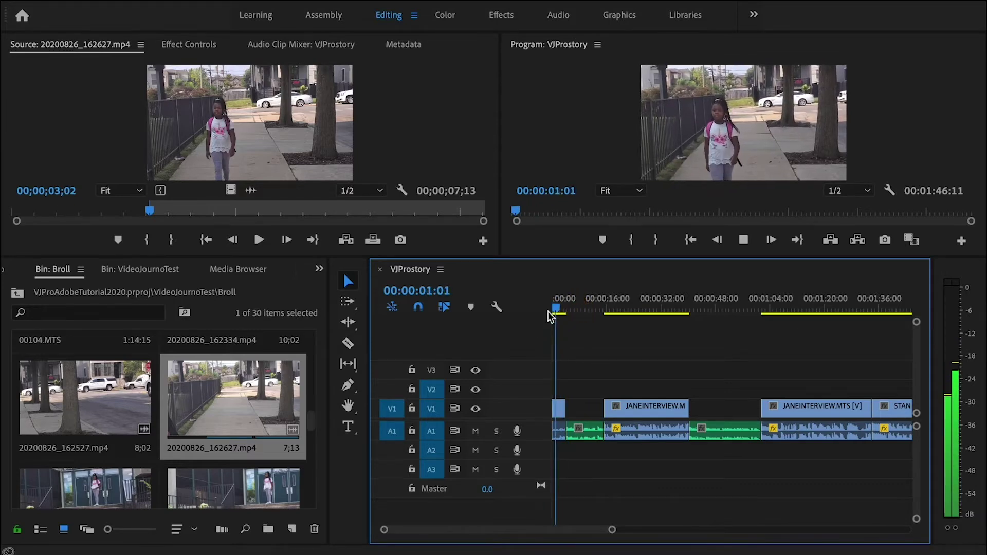
{"action": "key", "text": "space"}
{"action": "key", "text": "ctrl+z"}
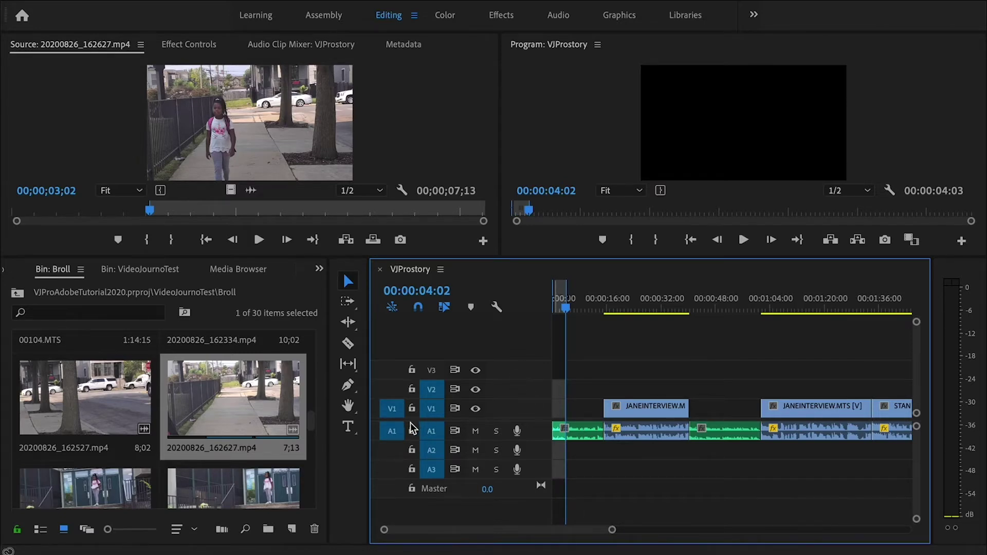
Step: Patch the source audio to A2 and overwrite the marked range with the source clip, placing its video on V1
{"action": "left_click", "coordinate": [560, 434]}
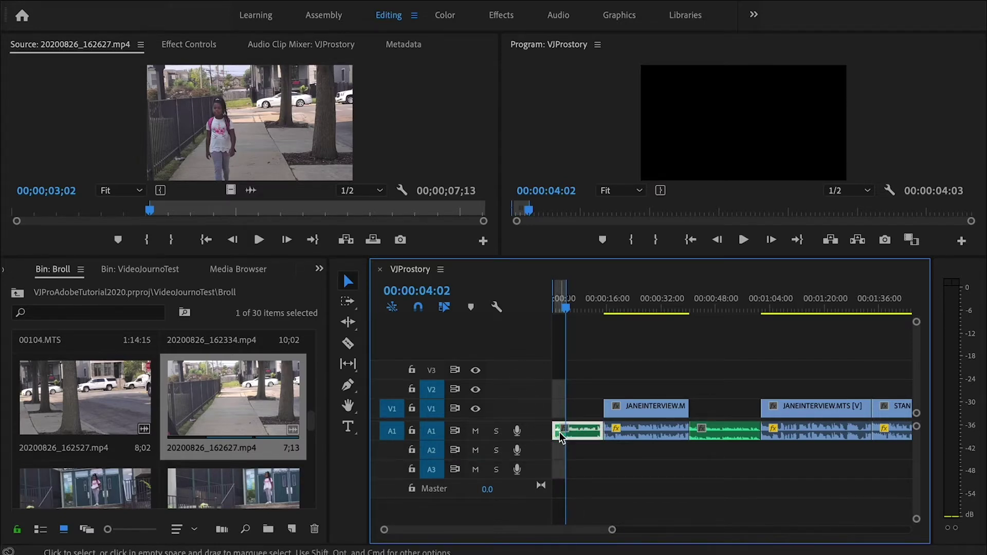
{"action": "left_click", "coordinate": [393, 451]}
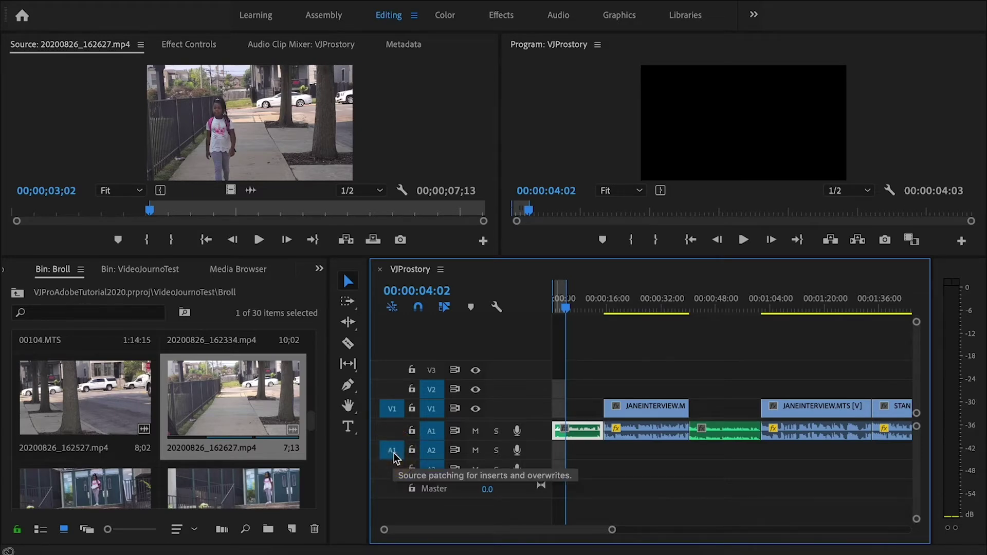
{"action": "key", "text": "."}
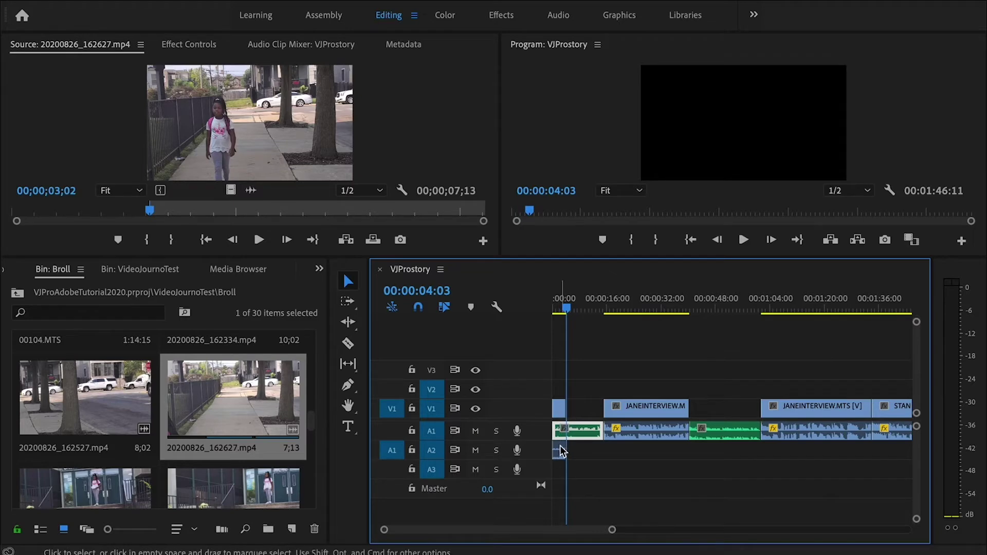
Step: Play the sequence from its start to review the first B-roll clip against the narration
{"action": "left_click_drag", "start_coordinate": [567, 312], "coordinate": [539, 311]}
{"action": "key", "text": "space"}
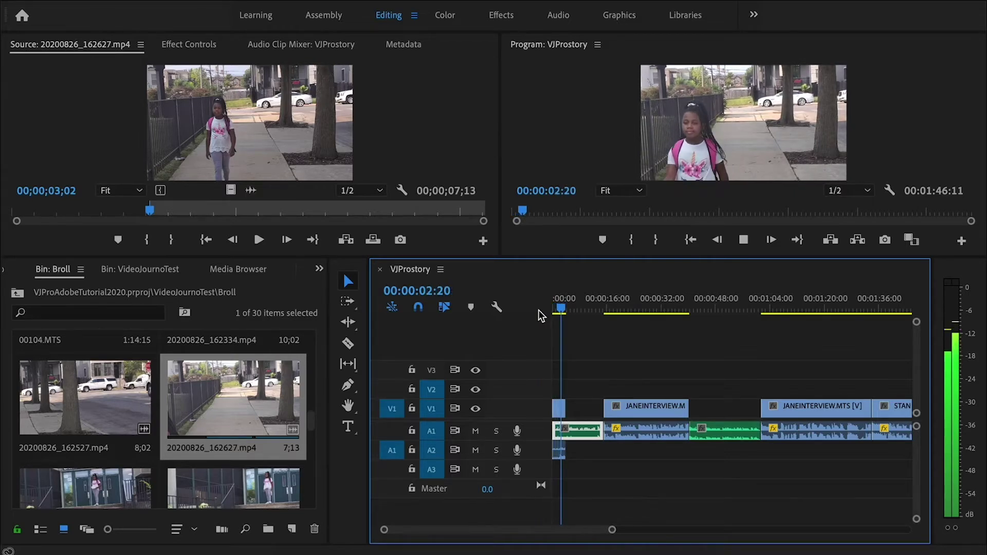
{"action": "key", "text": "space"}
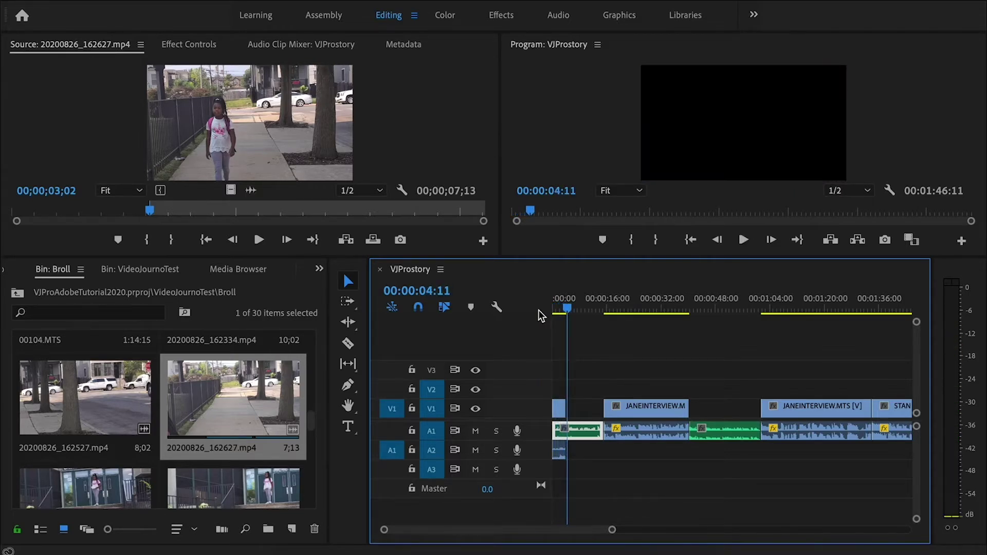
Step: Step back to the end of the first B-roll clip and mark a sequence In point at 00:00:04:03
{"action": "key", "text": "equal"}
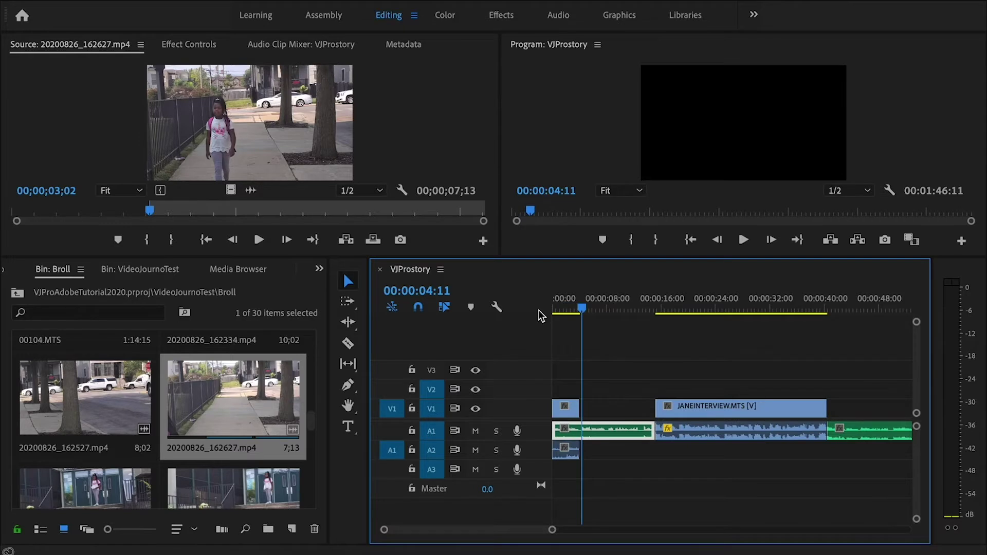
{"action": "key", "text": "Left"}
{"action": "key", "text": "Left"}
{"action": "key", "text": "Left"}
{"action": "key", "text": "Left"}
{"action": "key", "text": "Left"}
{"action": "key", "text": "Left"}
{"action": "key", "text": "Left"}
{"action": "key", "text": "Left"}
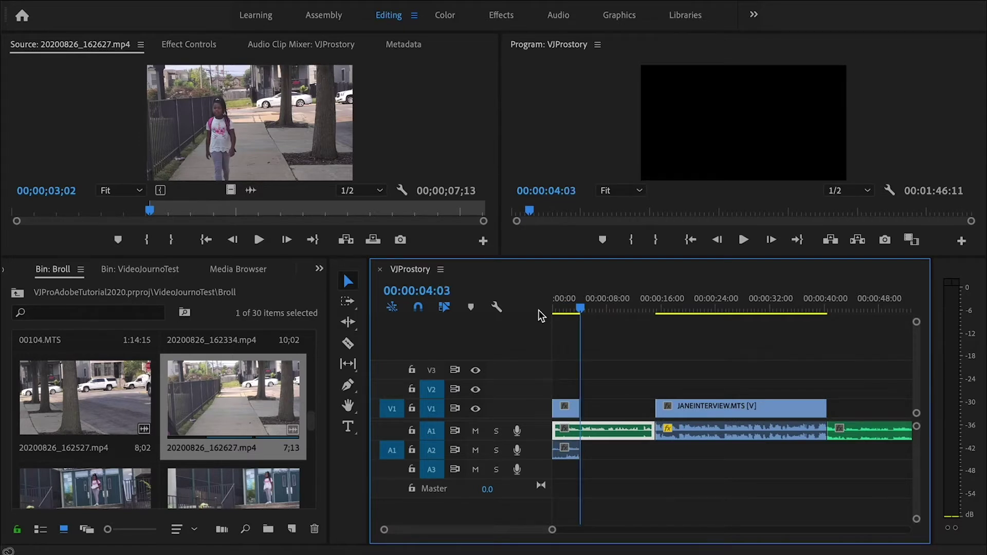
{"action": "key", "text": "i"}
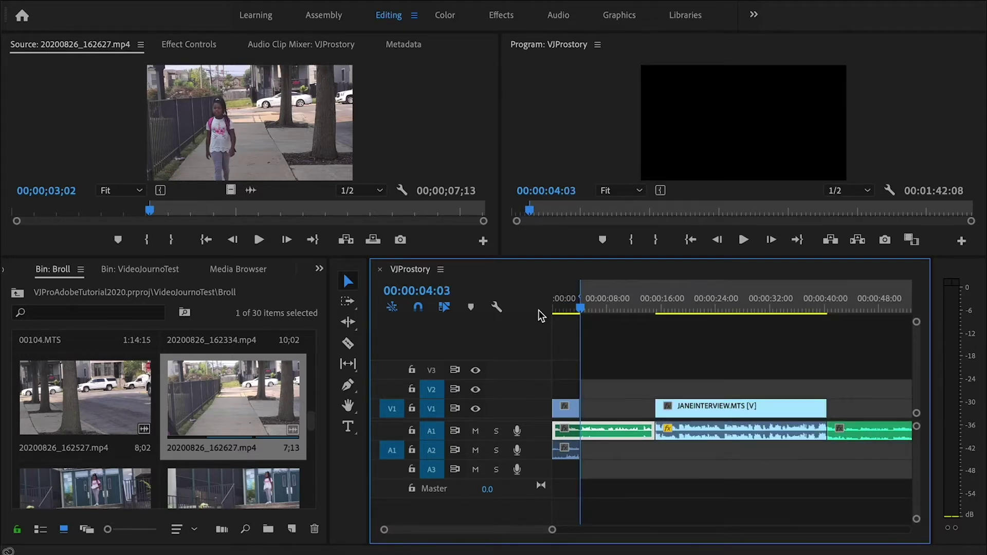
Step: Play the narration onward and mark the sequence's Out point at 00:00:08:00
{"action": "key", "text": "space"}
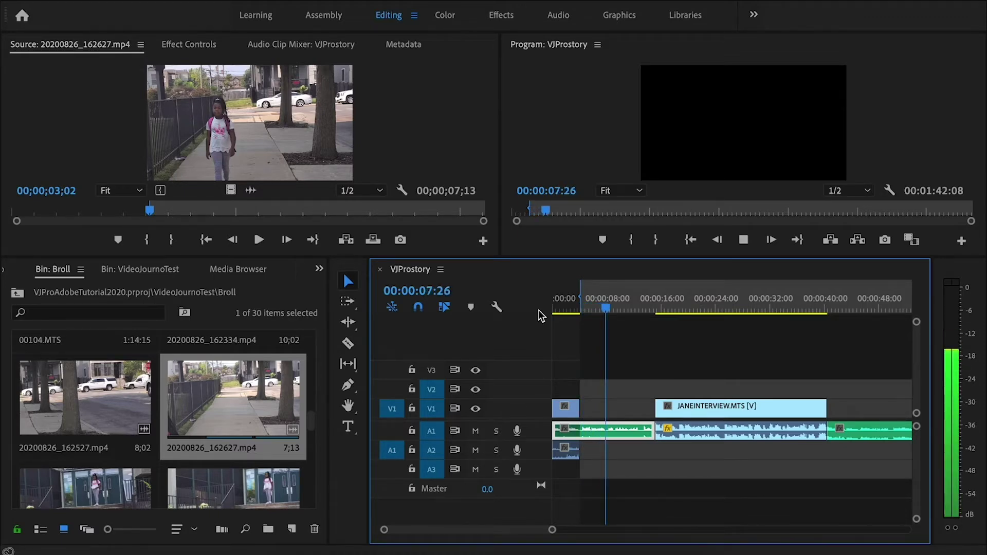
{"action": "key", "text": "o"}
{"action": "key", "text": "space"}
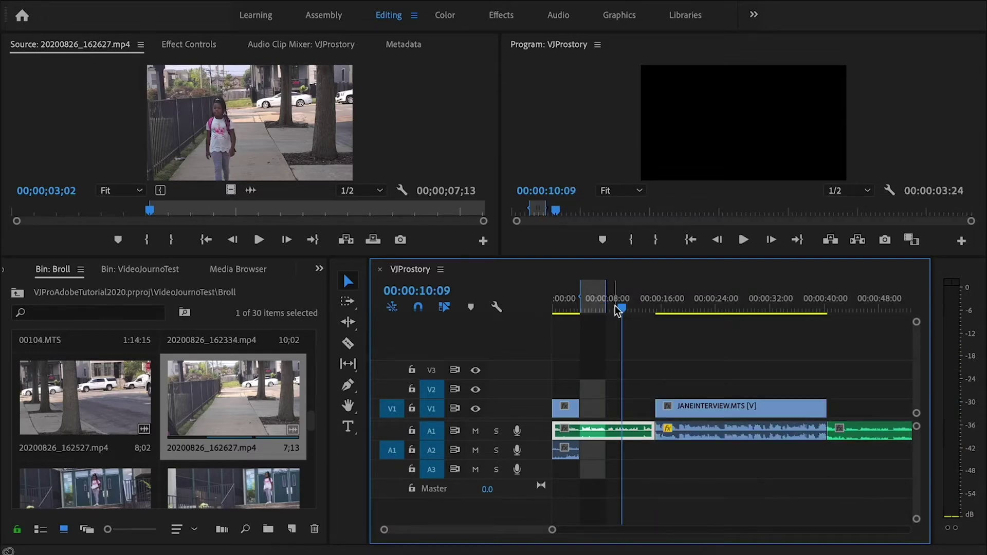
{"action": "left_click_drag", "start_coordinate": [617, 311], "coordinate": [596, 311]}
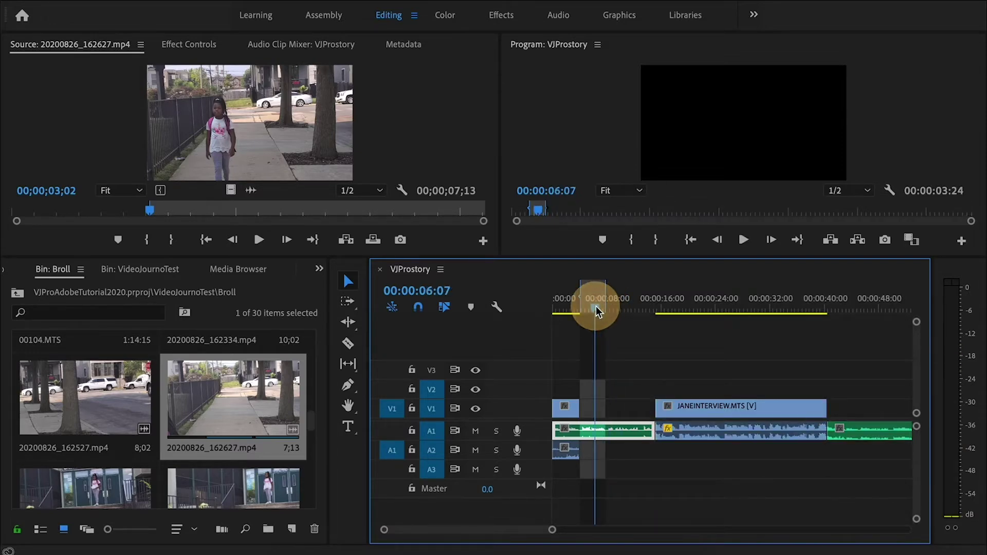
{"action": "key", "text": "shift+i"}
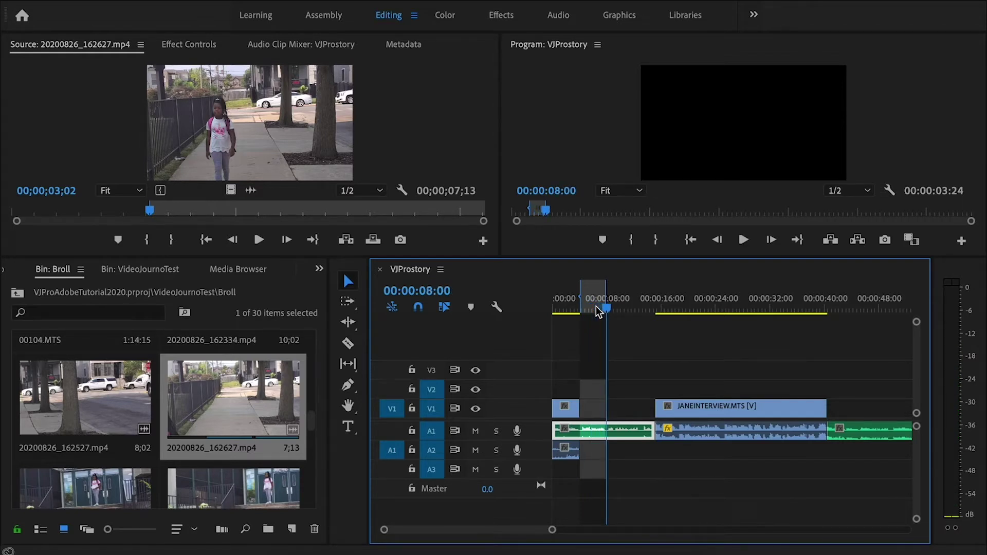
Step: Overwrite the marked range on V1 and A2 with 20200826_163200.mp4, using source In point 00;00;07;21
{"action": "mouse_move", "coordinate": [311, 417]}
{"action": "left_mouse_down"}
{"action": "mouse_move", "coordinate": [313, 445]}
{"action": "mouse_move", "coordinate": [312, 432]}
{"action": "left_mouse_up"}
{"action": "double_click", "coordinate": [254, 411]}
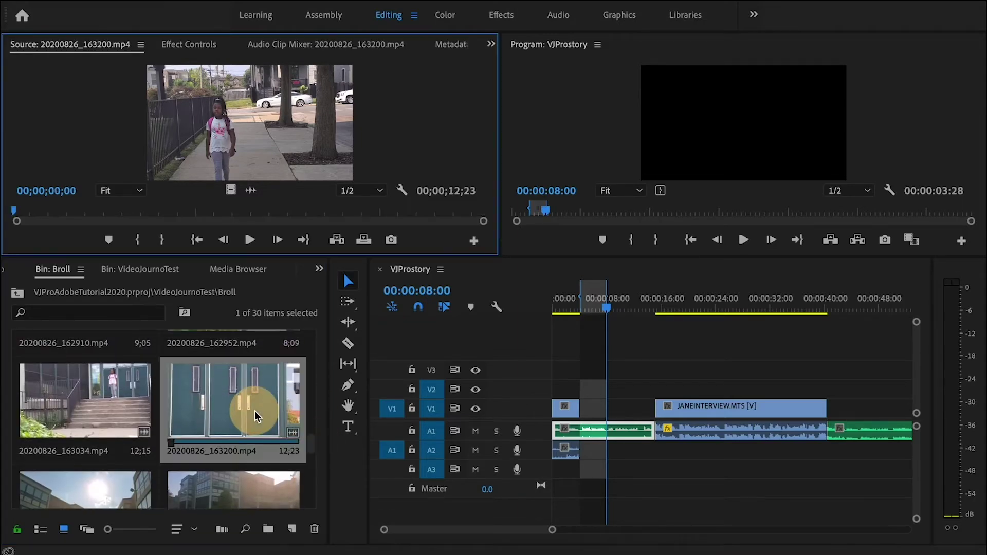
{"action": "left_click_drag", "start_coordinate": [156, 213], "coordinate": [299, 207]}
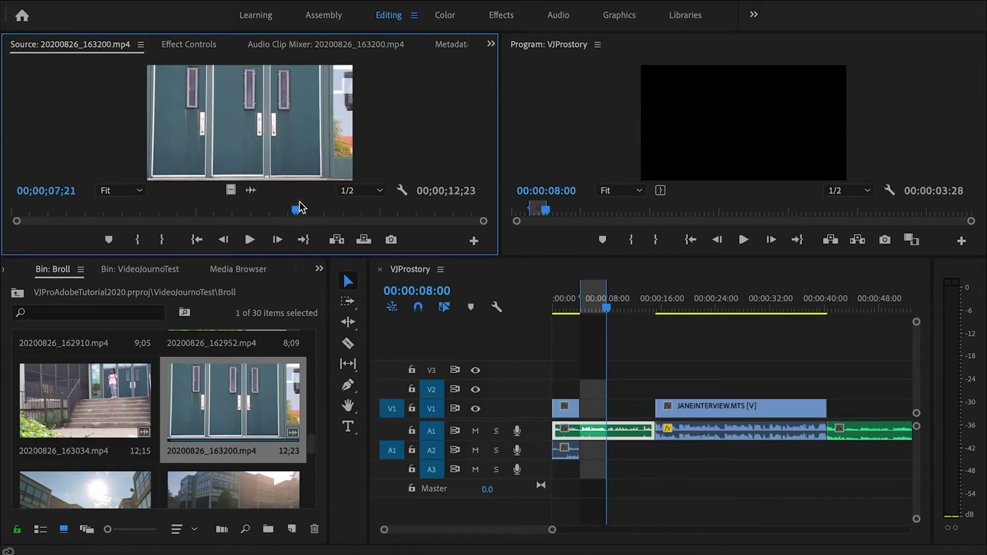
{"action": "key", "text": "i"}
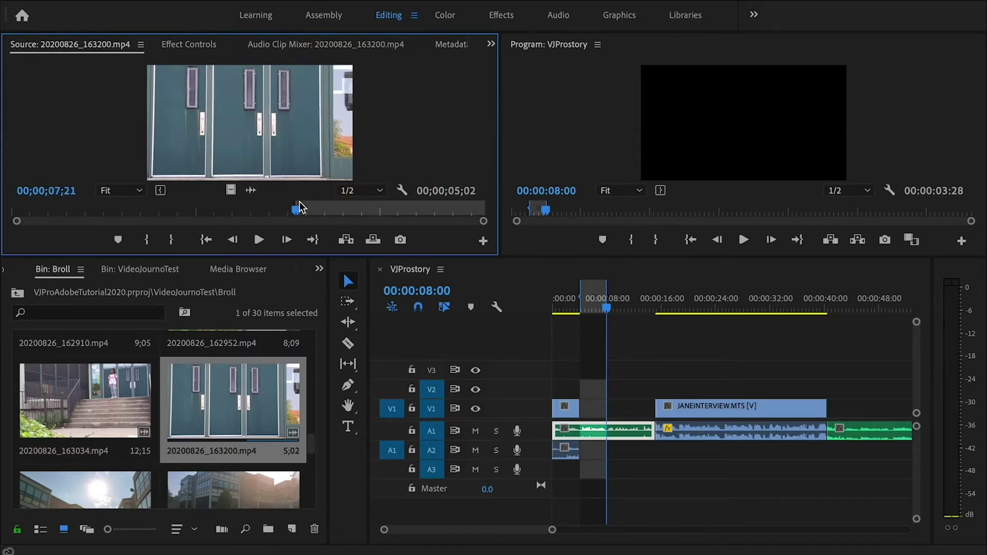
{"action": "left_click", "coordinate": [392, 450]}
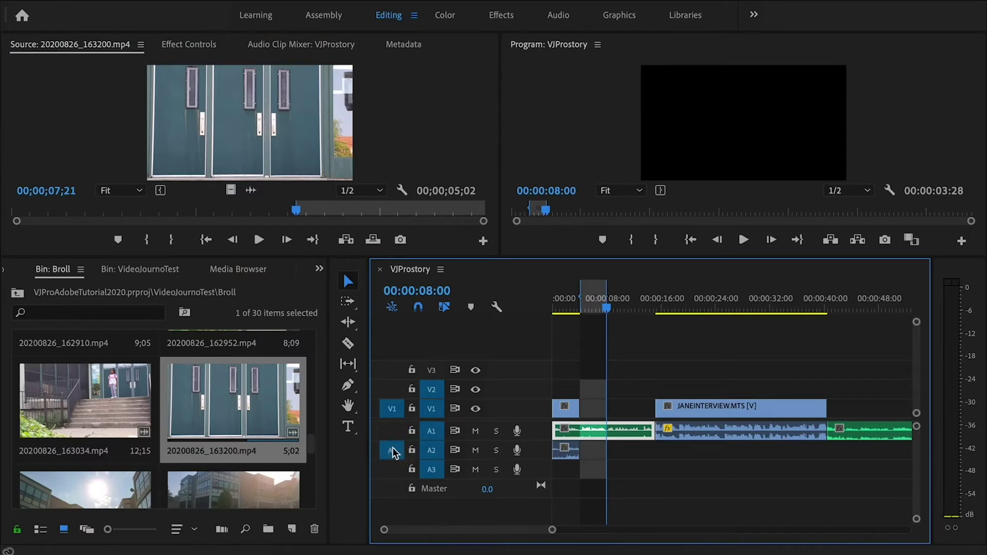
{"action": "key", "text": "."}
Step: Mark the remaining gap before the first interview clip, with In at 00:00:08:01 and Out at 00:00:15:06
{"action": "left_click", "coordinate": [608, 311]}
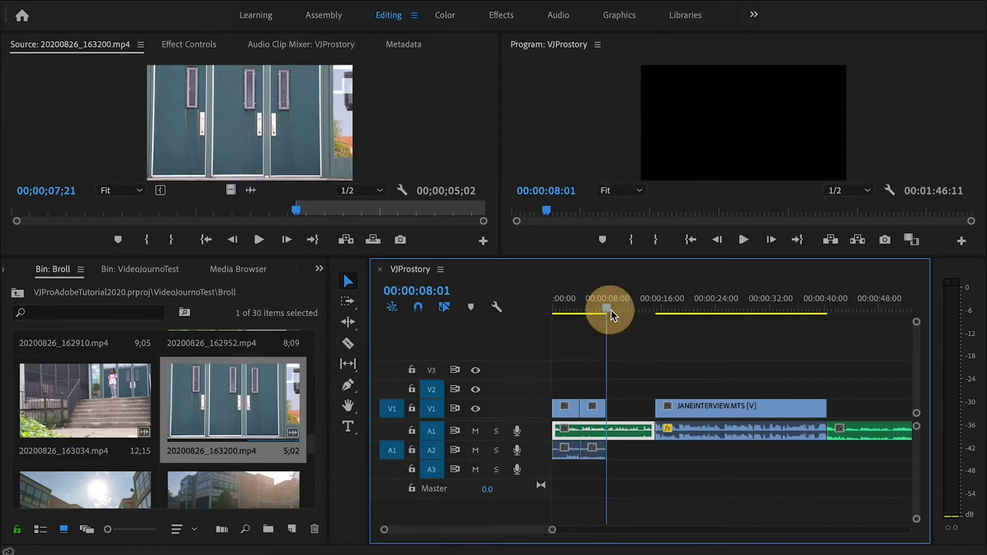
{"action": "left_click", "coordinate": [611, 312]}
{"action": "key", "text": "Up"}
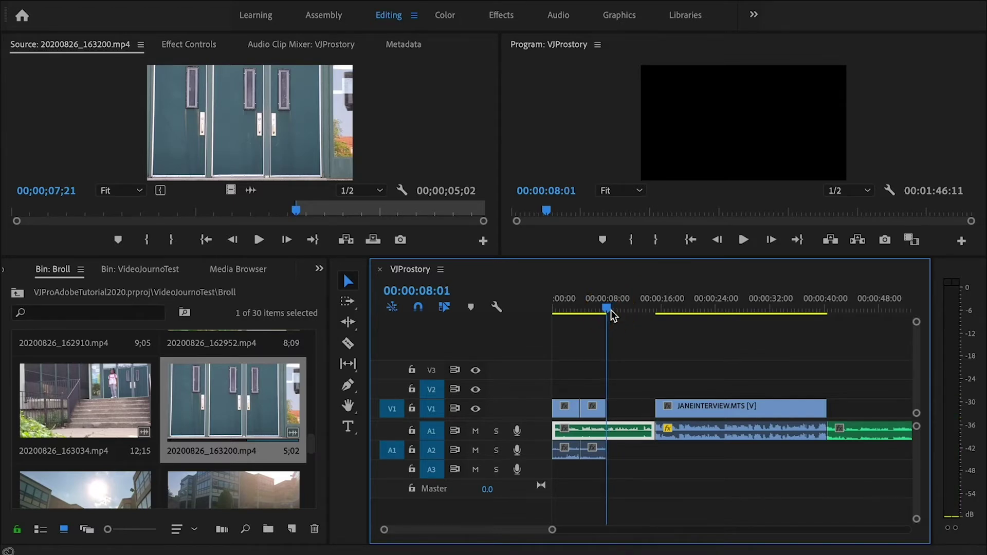
{"action": "key", "text": "i"}
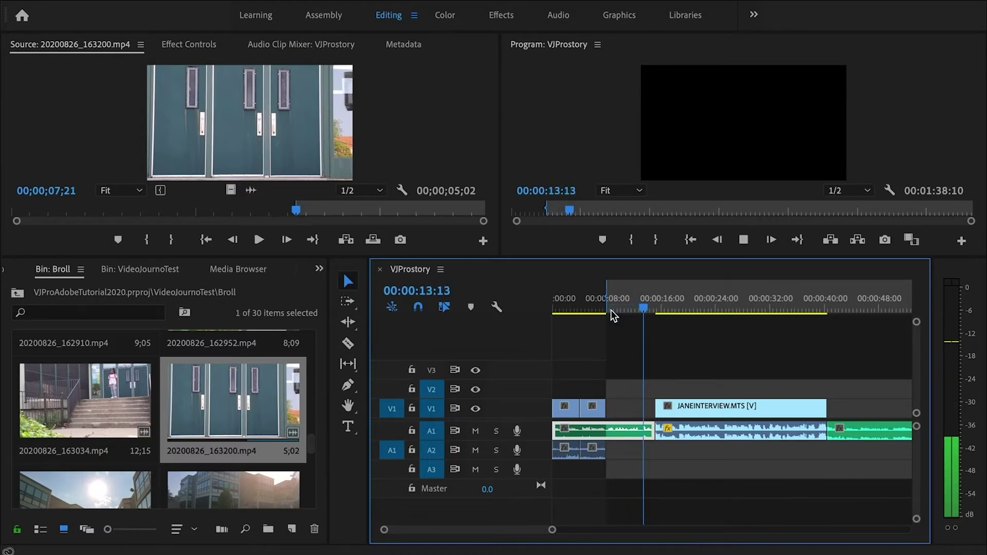
{"action": "key", "text": "space"}
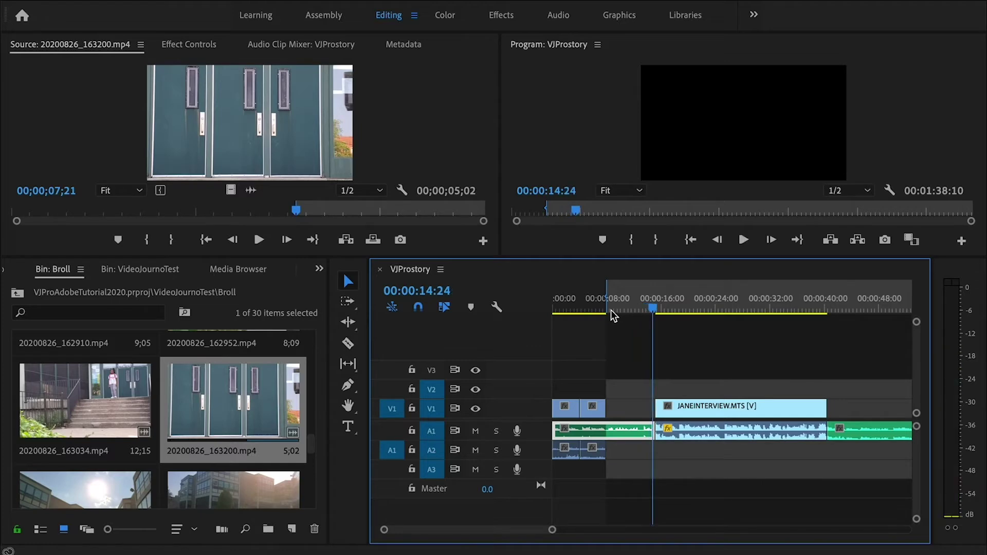
{"action": "key", "text": "Down"}
{"action": "key", "text": "o"}
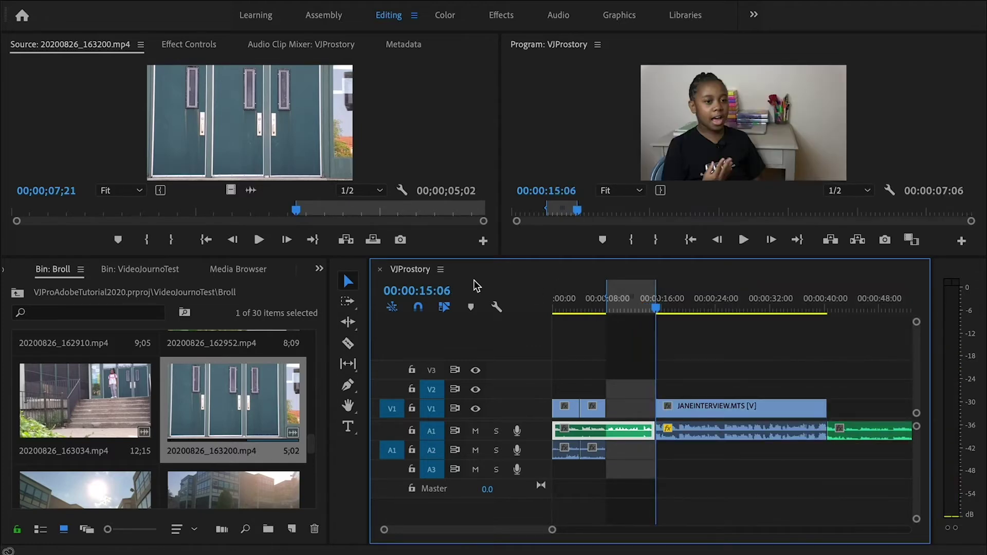
Step: Overwrite the marked gap on V1 with 00085.MTS from the Broll bin, using source In point 00:00:23:18
{"action": "left_click_drag", "start_coordinate": [310, 445], "coordinate": [300, 357]}
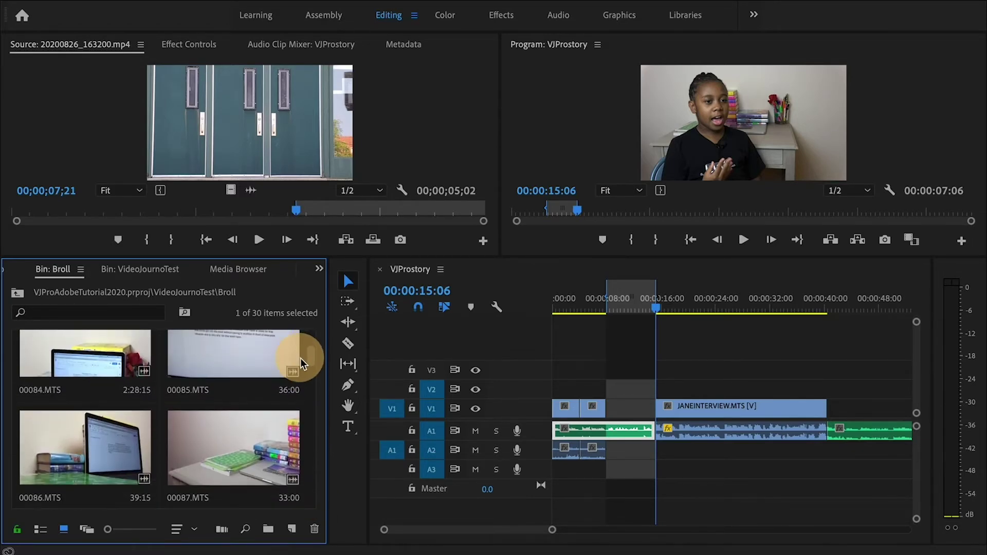
{"action": "double_click", "coordinate": [242, 364]}
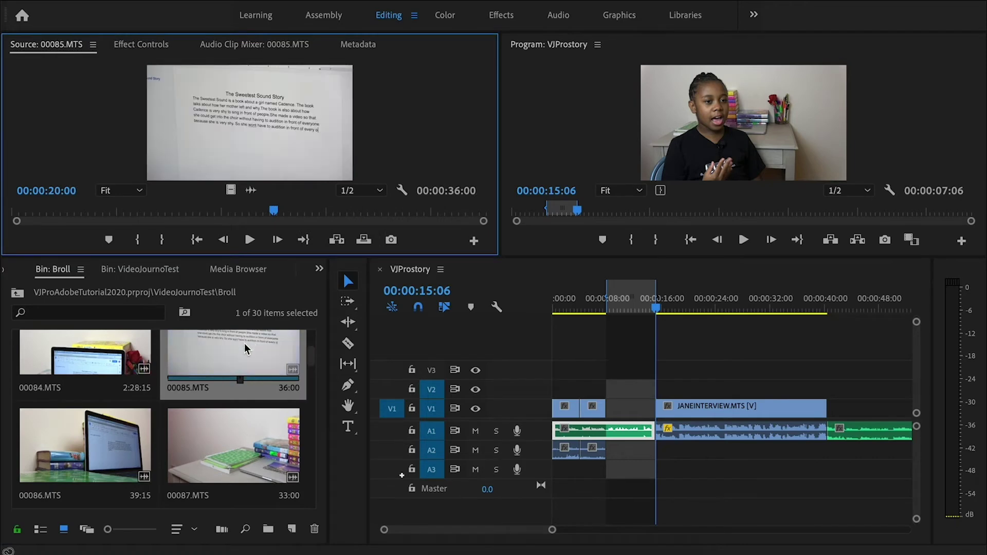
{"action": "left_click", "coordinate": [275, 211]}
{"action": "mouse_move", "coordinate": [274, 211]}
{"action": "left_mouse_down"}
{"action": "mouse_move", "coordinate": [404, 202]}
{"action": "mouse_move", "coordinate": [319, 206]}
{"action": "left_mouse_up"}
{"action": "key", "text": "i"}
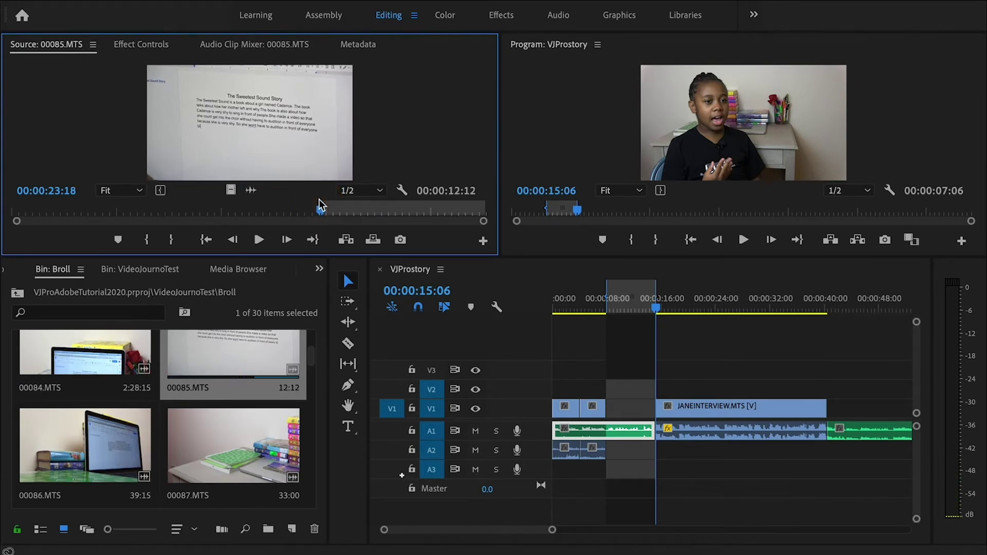
{"action": "key", "text": "."}
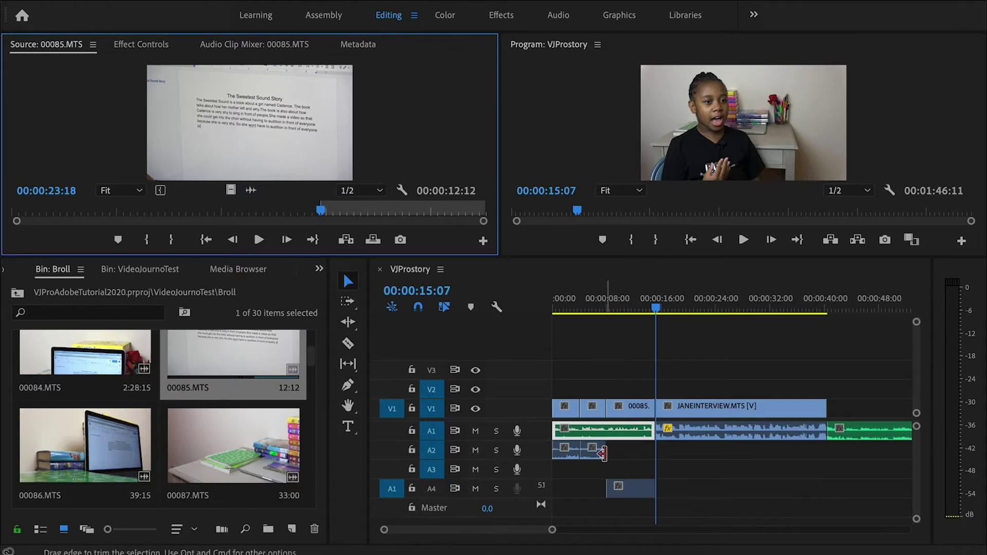
Step: Try to move the 00085.MTS audio from A4 to A2, and play back the edit from 00:00:06:24
{"action": "left_click_drag", "start_coordinate": [612, 485], "coordinate": [626, 457]}
{"action": "left_click", "coordinate": [599, 298]}
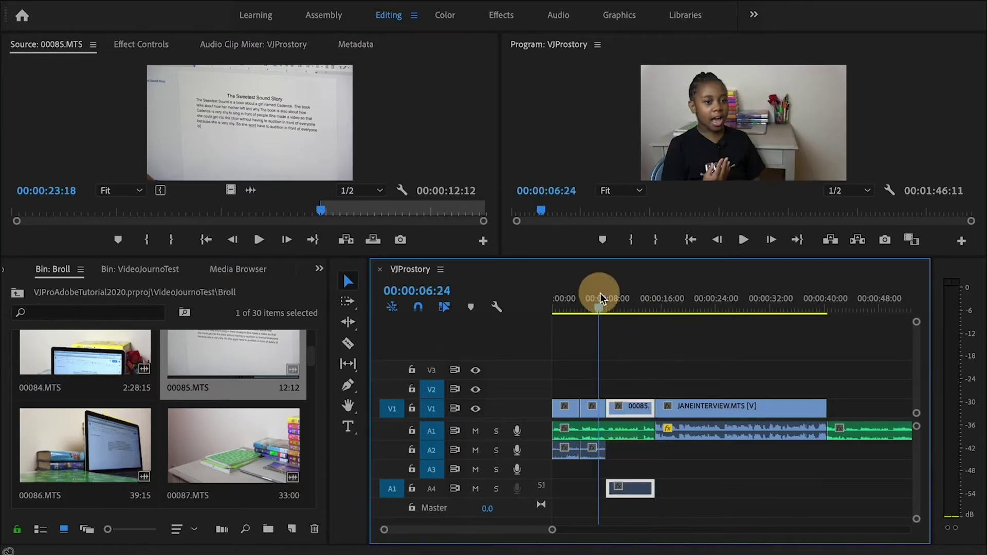
{"action": "key", "text": "space"}
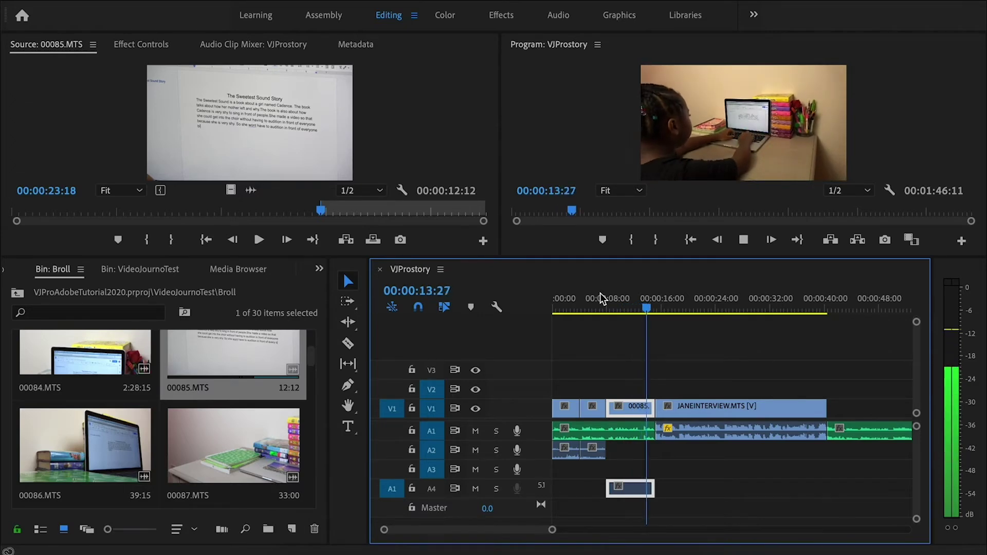
{"action": "key", "text": "space"}
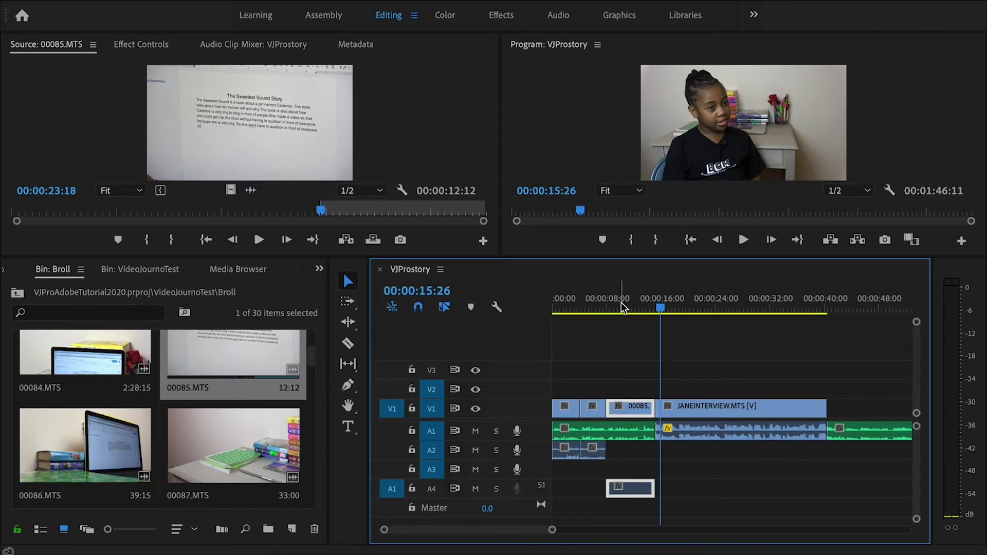
Step: Mark a range over the second narration, with In at 00:00:40:14 at the interview clip's end and Out at 00:00:49:18
{"action": "left_click", "coordinate": [678, 304]}
{"action": "key", "text": "minus"}
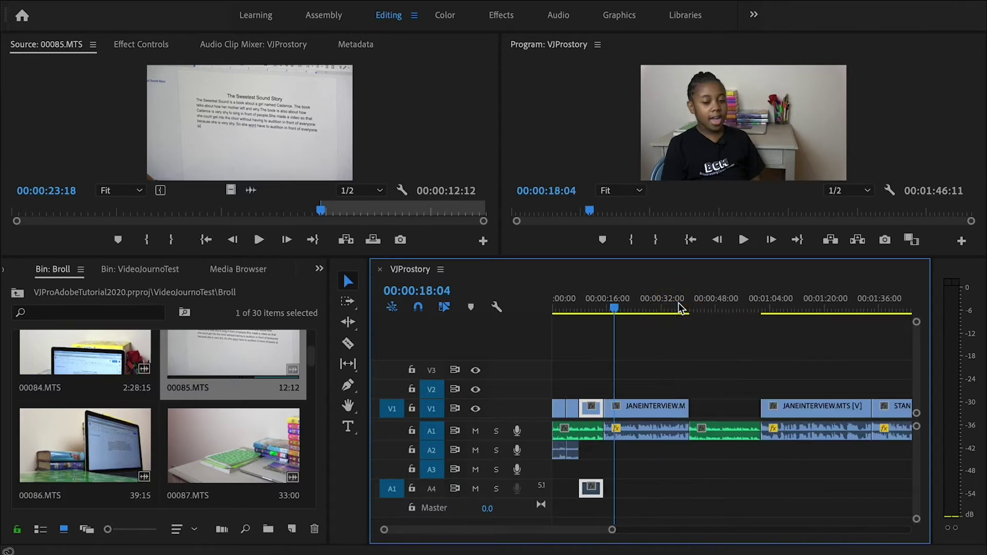
{"action": "left_click", "coordinate": [679, 304]}
{"action": "key", "text": "Down"}
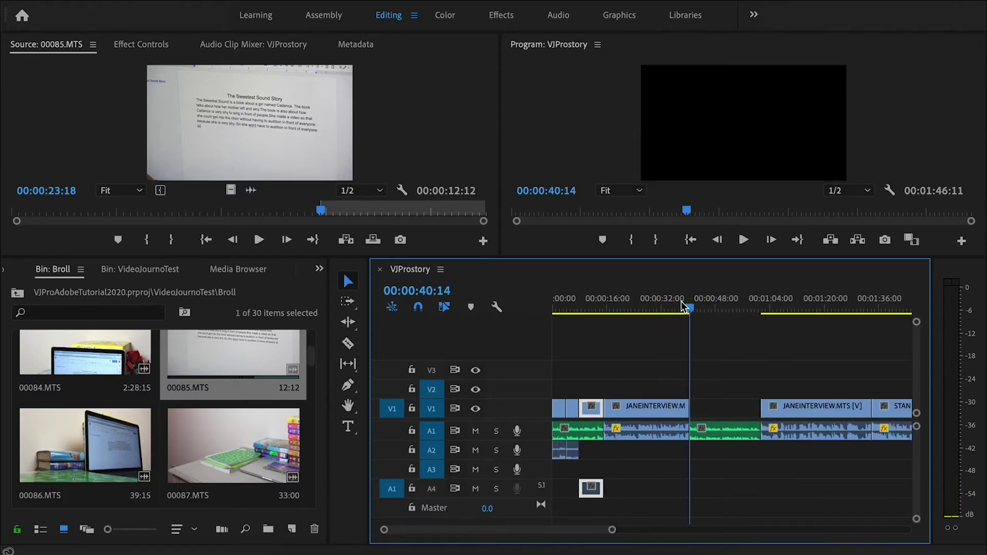
{"action": "key", "text": "space"}
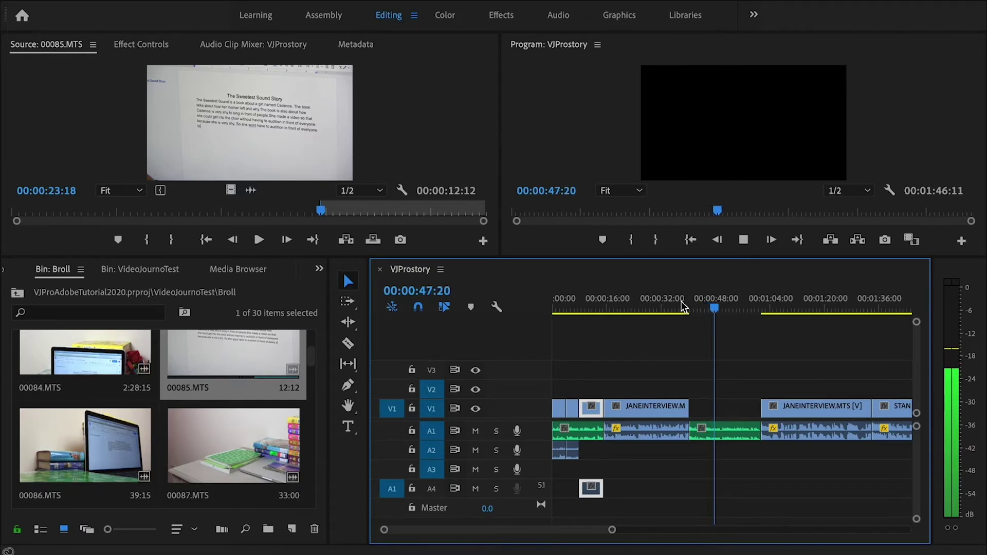
{"action": "key", "text": "space"}
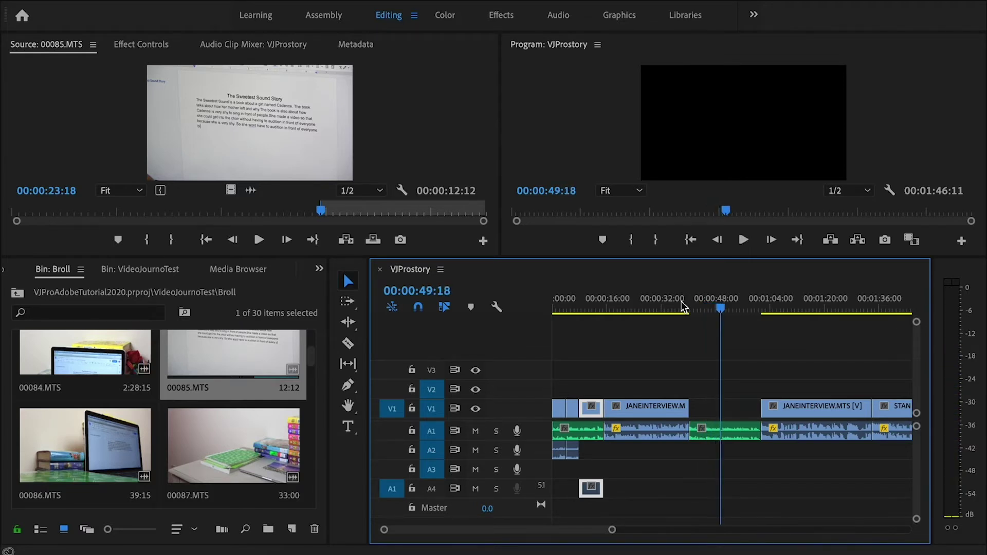
{"action": "key", "text": "o"}
{"action": "key", "text": "Up"}
{"action": "key", "text": "i"}
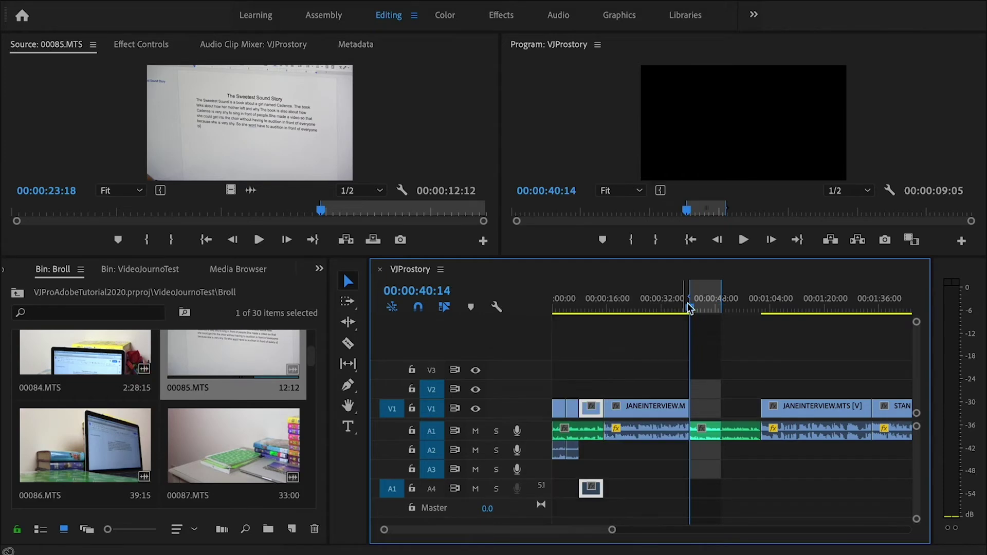
Step: Find 20200826_163450.mp4 in the Broll bin and load it as the source clip
{"action": "left_click", "coordinate": [948, 193]}
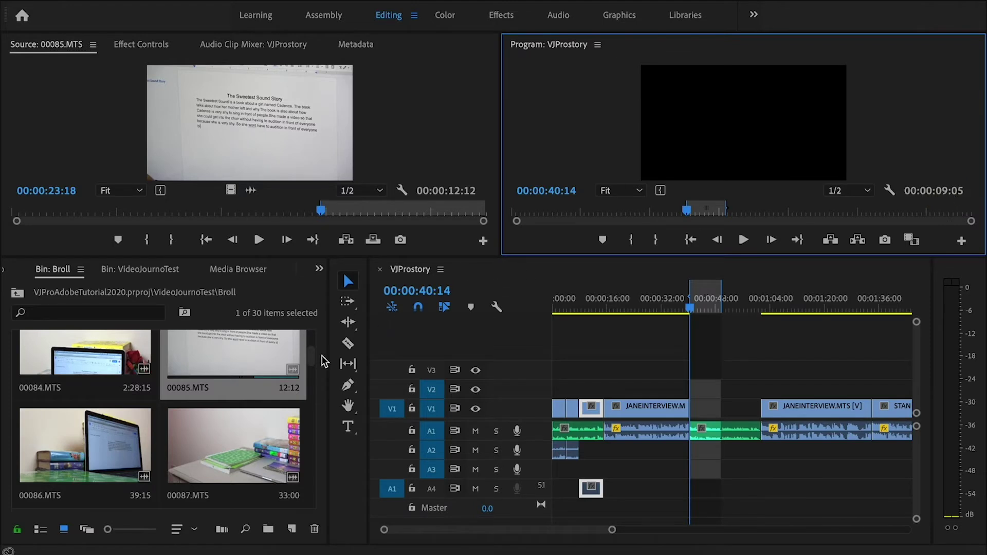
{"action": "left_click_drag", "start_coordinate": [313, 360], "coordinate": [313, 393]}
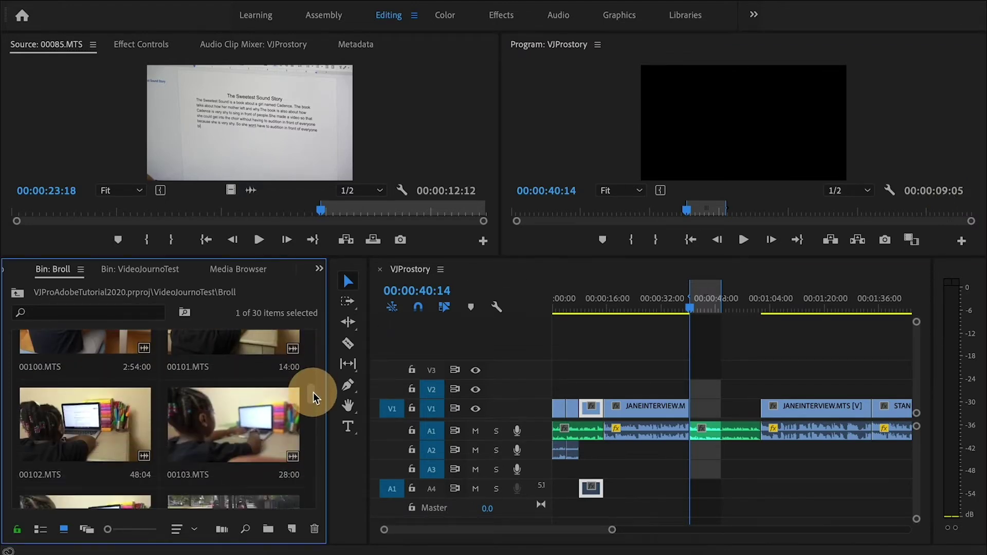
{"action": "left_click_drag", "start_coordinate": [313, 397], "coordinate": [321, 455]}
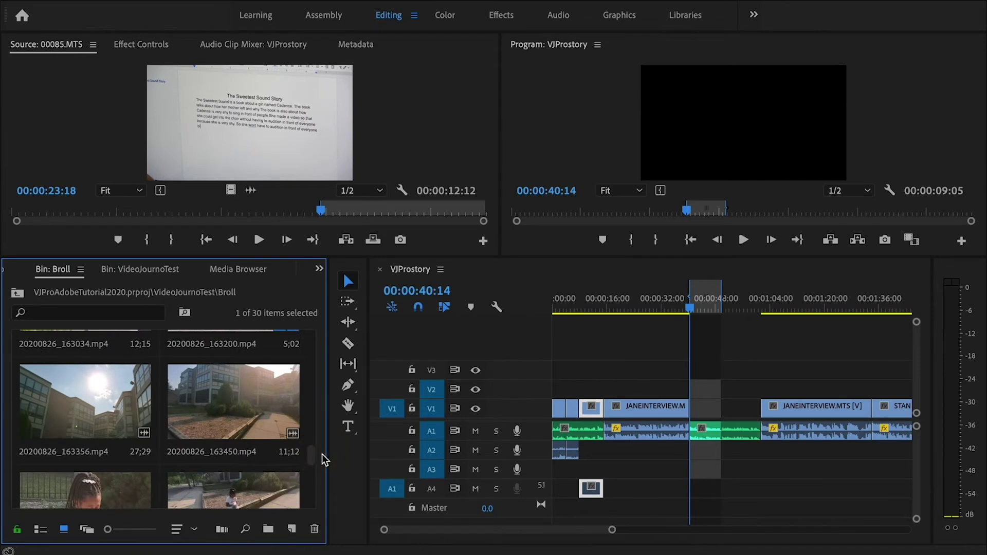
{"action": "left_click", "coordinate": [251, 416]}
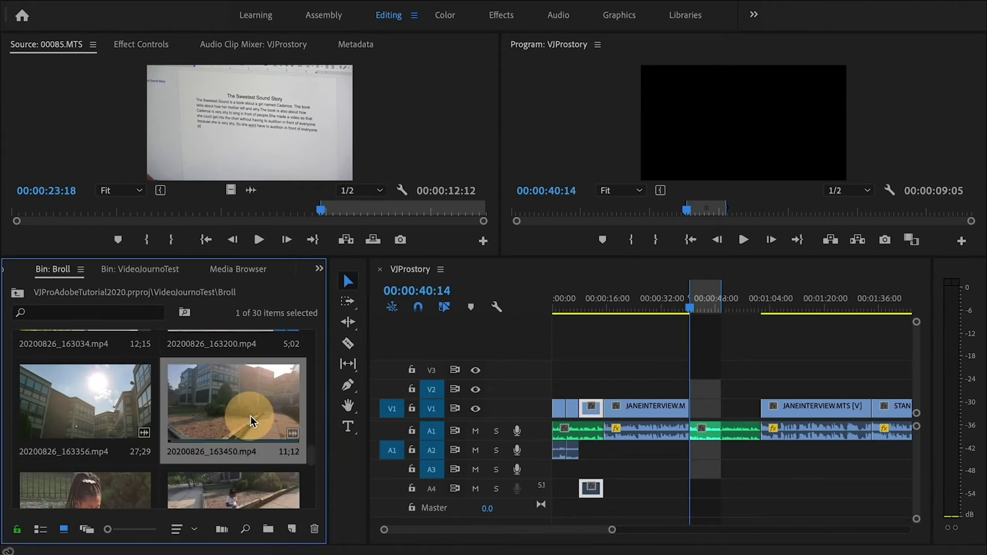
{"action": "double_click", "coordinate": [251, 415]}
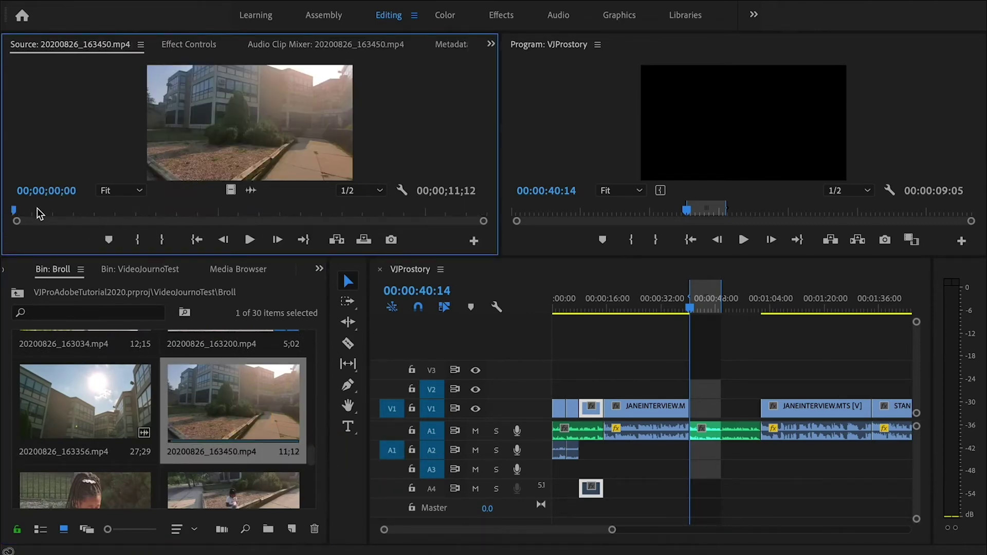
Step: Overwrite the marked gap with 20200826_163450.mp4 from source In point 00;00;01;20, and play back the edit
{"action": "left_click_drag", "start_coordinate": [39, 214], "coordinate": [84, 199]}
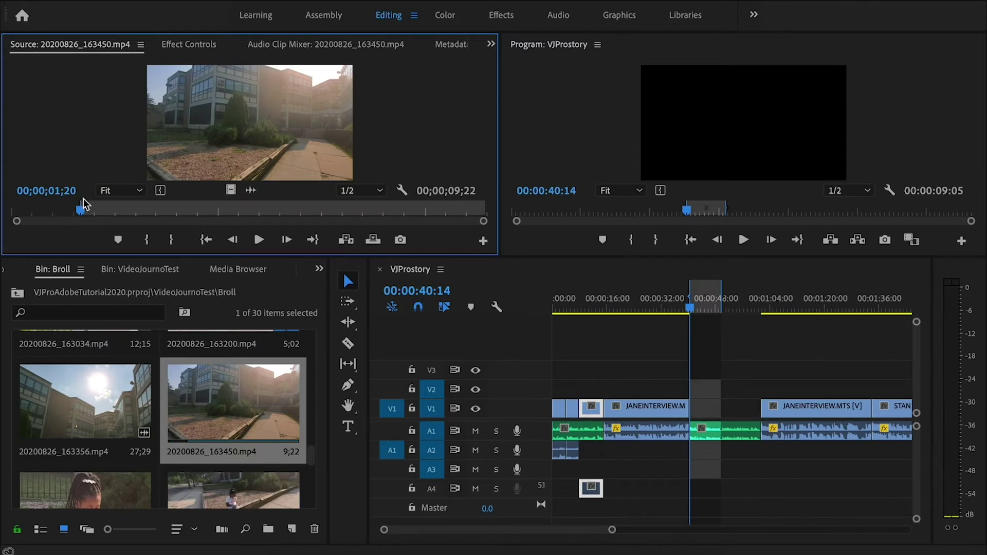
{"action": "left_click", "coordinate": [81, 203]}
{"action": "key", "text": "period"}
{"action": "left_click", "coordinate": [681, 303]}
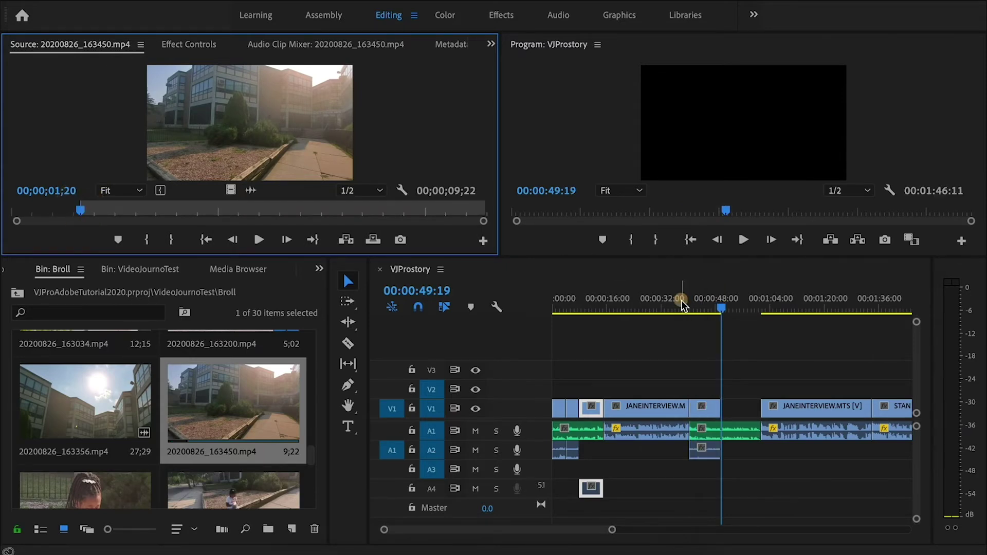
{"action": "key", "text": "space"}
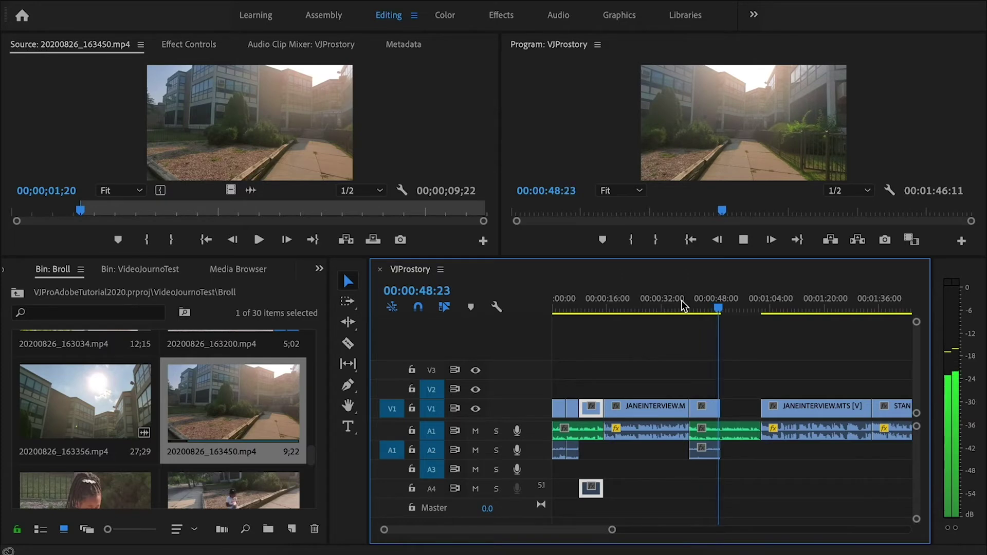
{"action": "key", "text": "space"}
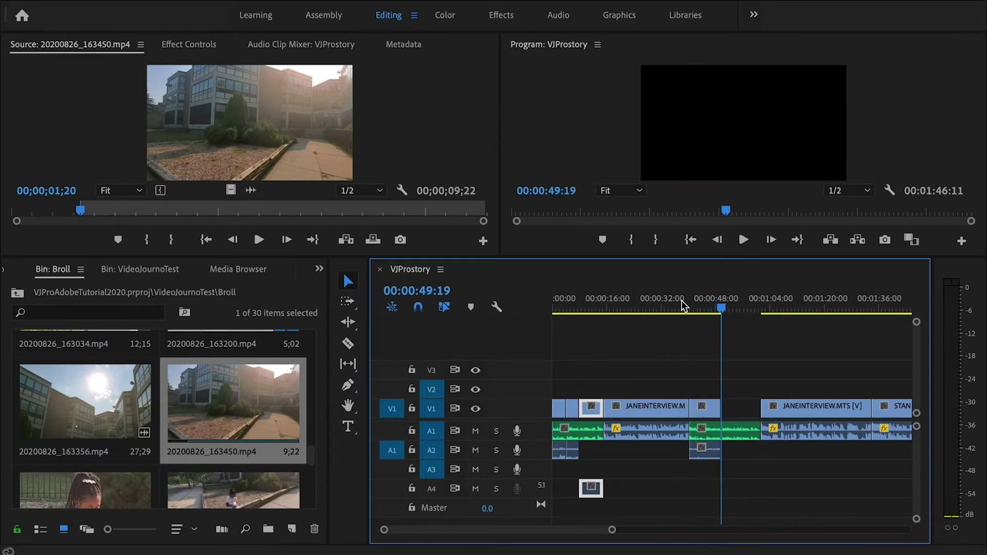
Step: Mark the next narration range in the sequence, with In at 00:00:49:19 and Out at 00:00:55:28
{"action": "key", "text": "i"}
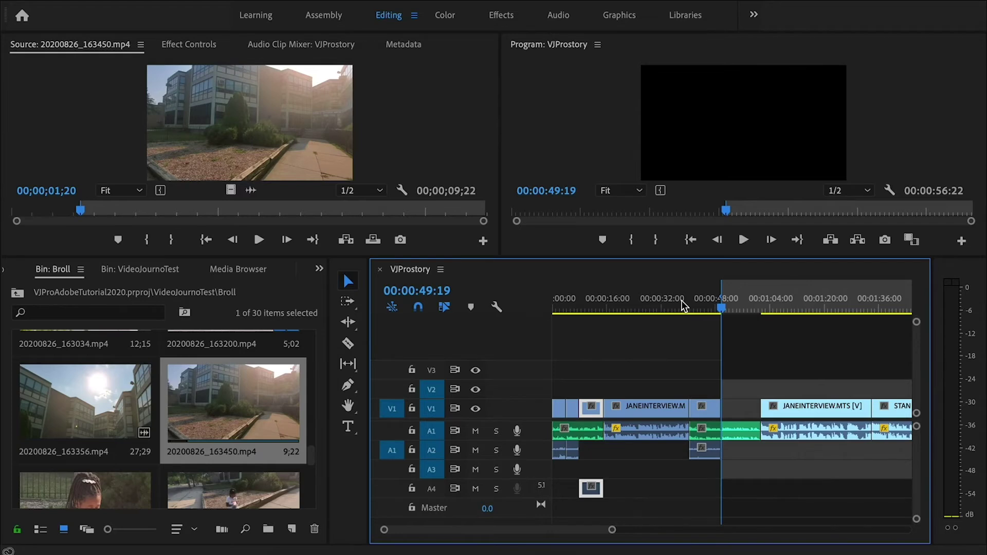
{"action": "key", "text": "space"}
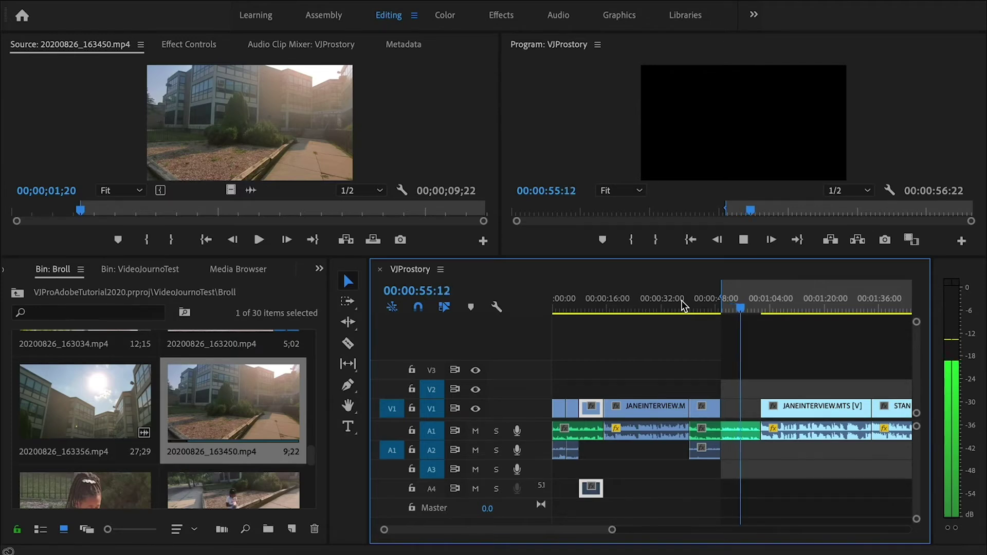
{"action": "key", "text": "space"}
{"action": "key", "text": "o"}
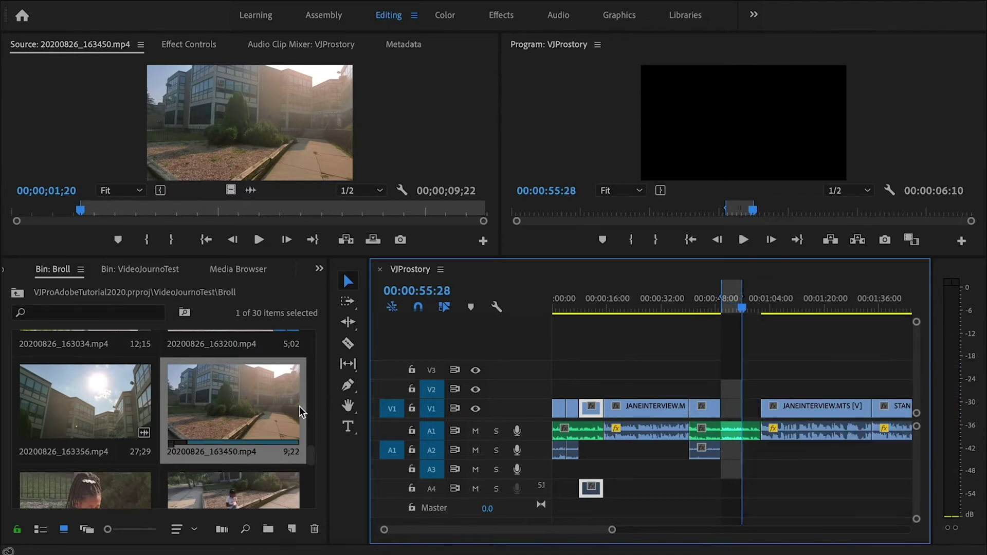
Step: Load 00083.MTS from the Broll bin as the source, preview it, and return to its In point at 00:00:02:00
{"action": "left_click_drag", "start_coordinate": [312, 455], "coordinate": [308, 342]}
{"action": "double_click", "coordinate": [249, 371]}
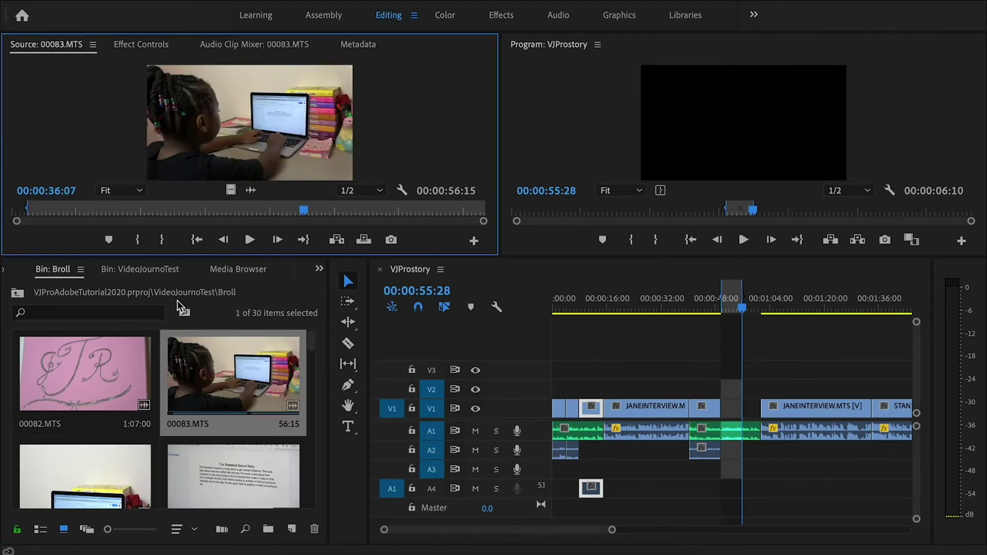
{"action": "key", "text": "shift+i"}
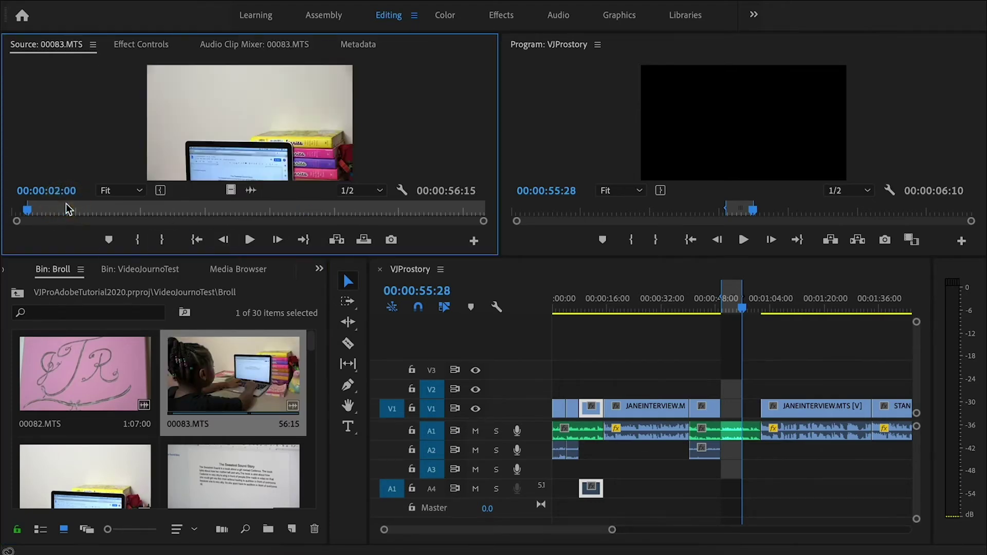
{"action": "key", "text": "space"}
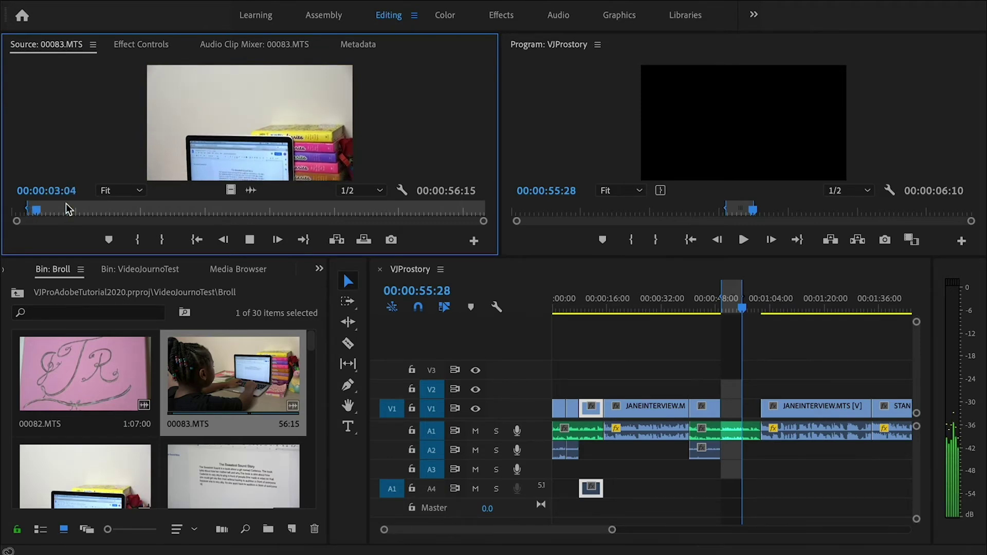
{"action": "key", "text": "space"}
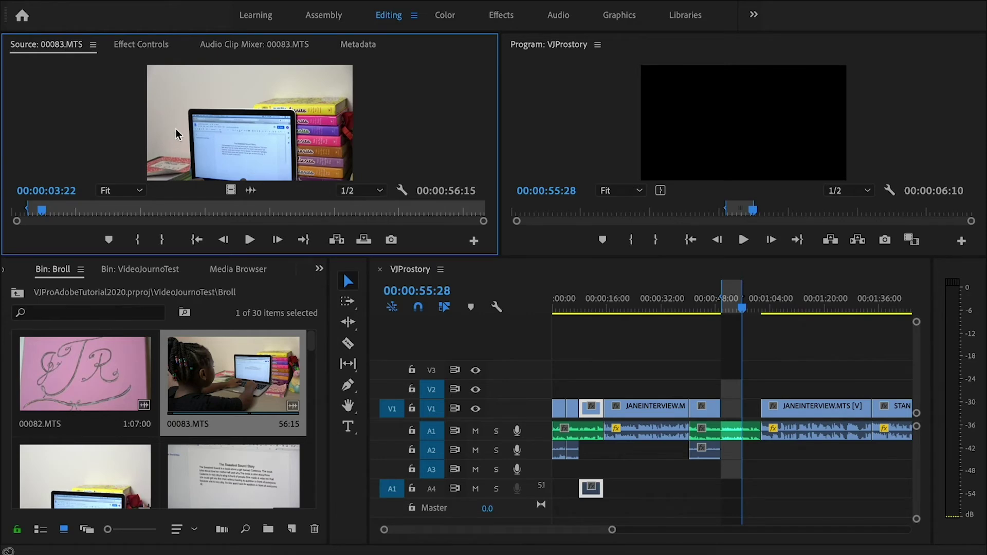
{"action": "key", "text": "shift+i"}
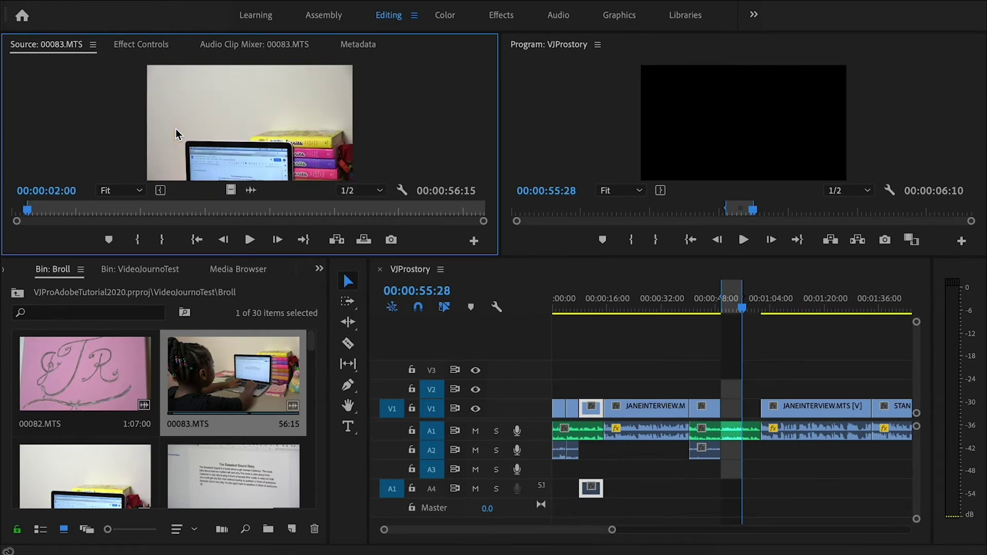
{"action": "key", "text": "period"}
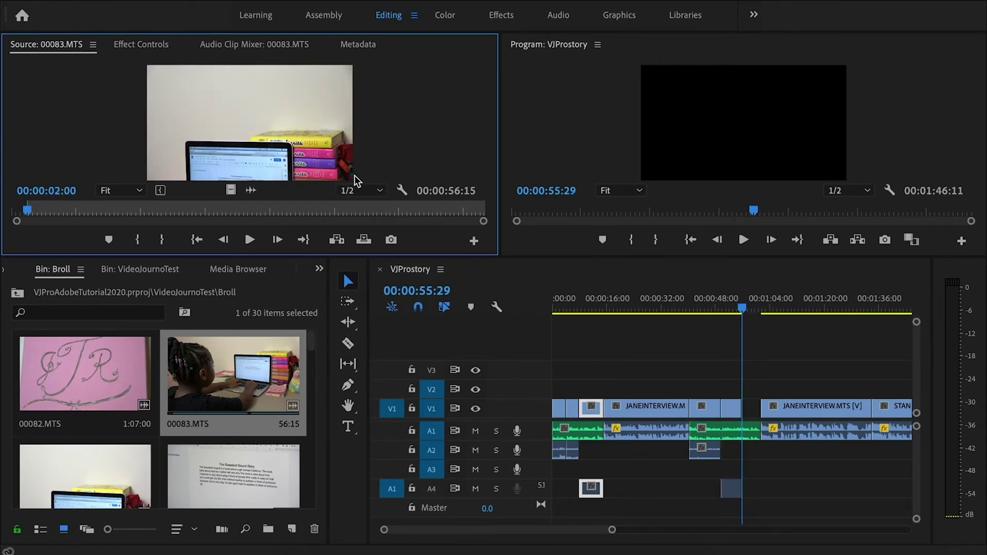
{"action": "key", "text": "ctrl+z"}
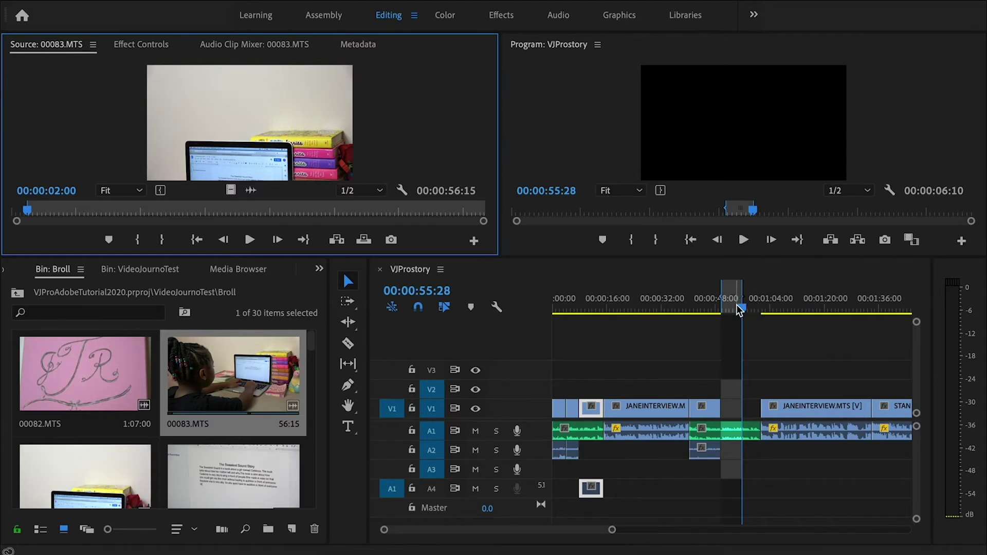
{"action": "left_click", "coordinate": [727, 362]}
{"action": "left_click_drag", "start_coordinate": [727, 363], "coordinate": [738, 413]}
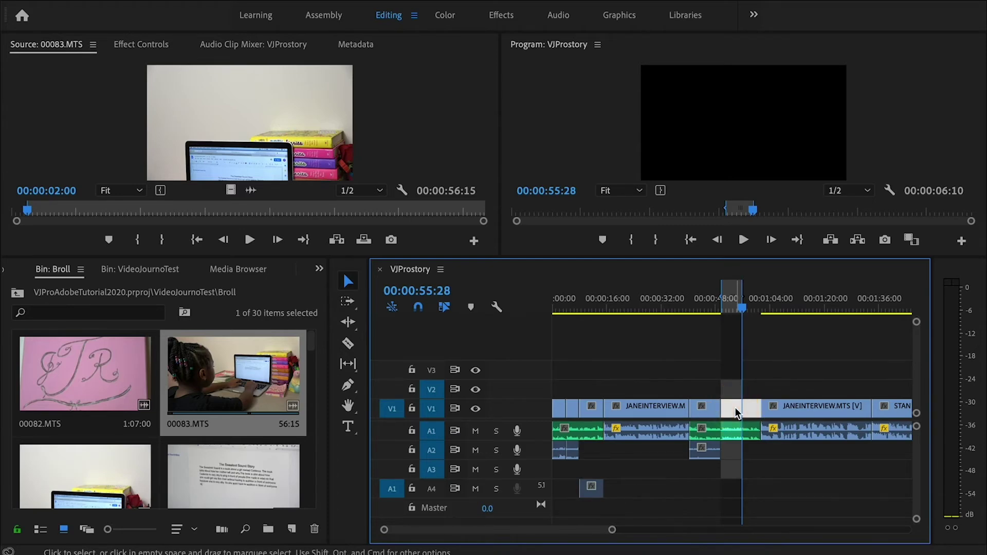
{"action": "left_click", "coordinate": [729, 381]}
{"action": "left_click", "coordinate": [730, 406]}
Step: Overwrite the marked range on V1 with 00083.MTS from source In 00:00:02:00, and place the playhead at 00:00:48:28
{"action": "key", "text": "period"}
{"action": "left_click", "coordinate": [720, 304]}
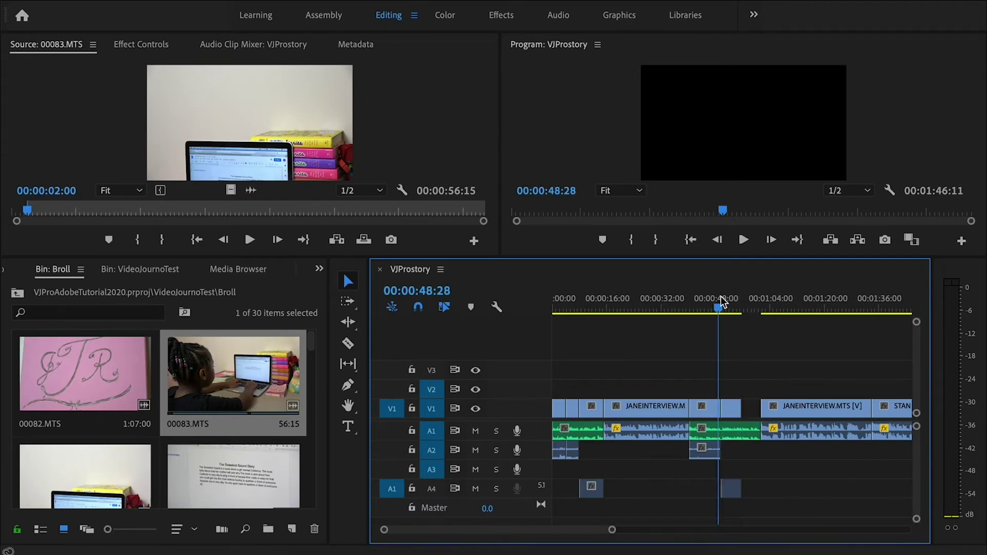
{"action": "left_click", "coordinate": [721, 302]}
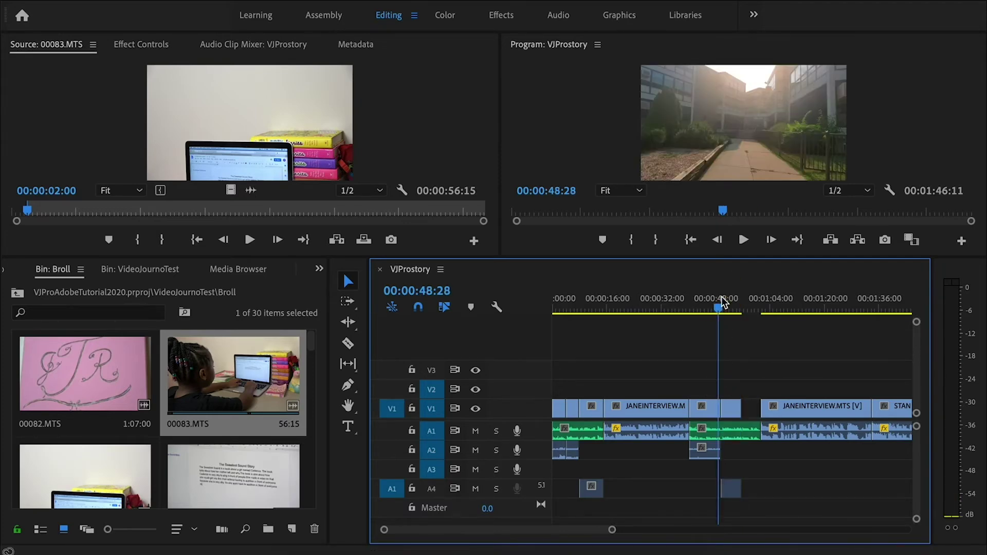
Step: Try to move the 00083.MTS audio from A4 to A2, and play back the edit from 00:00:48:28
{"action": "left_click", "coordinate": [732, 493]}
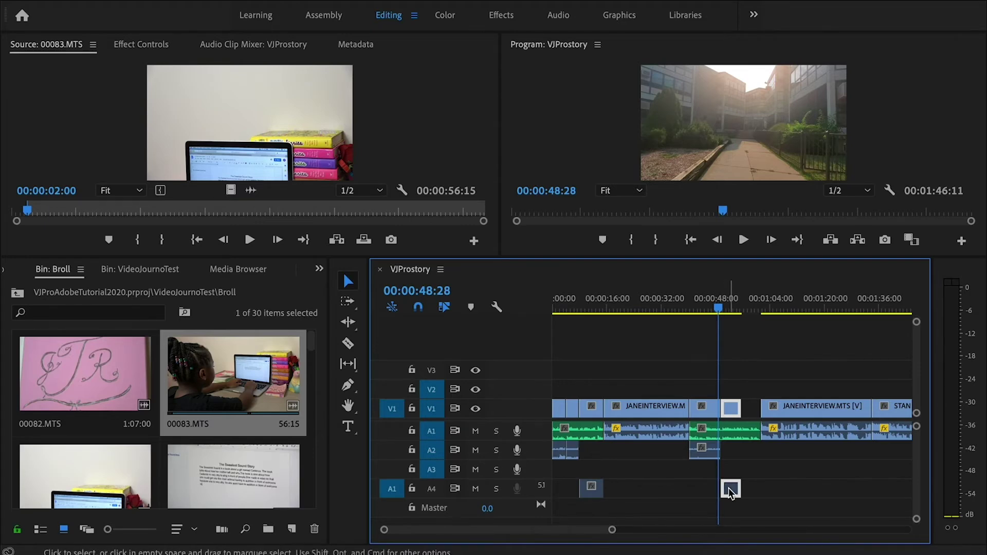
{"action": "left_click_drag", "start_coordinate": [726, 486], "coordinate": [729, 449]}
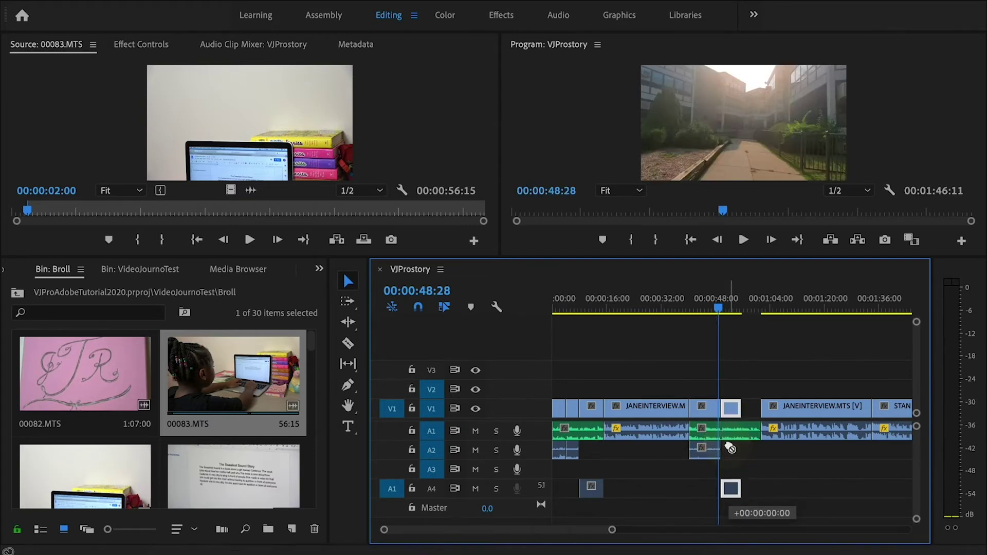
{"action": "key", "text": "space"}
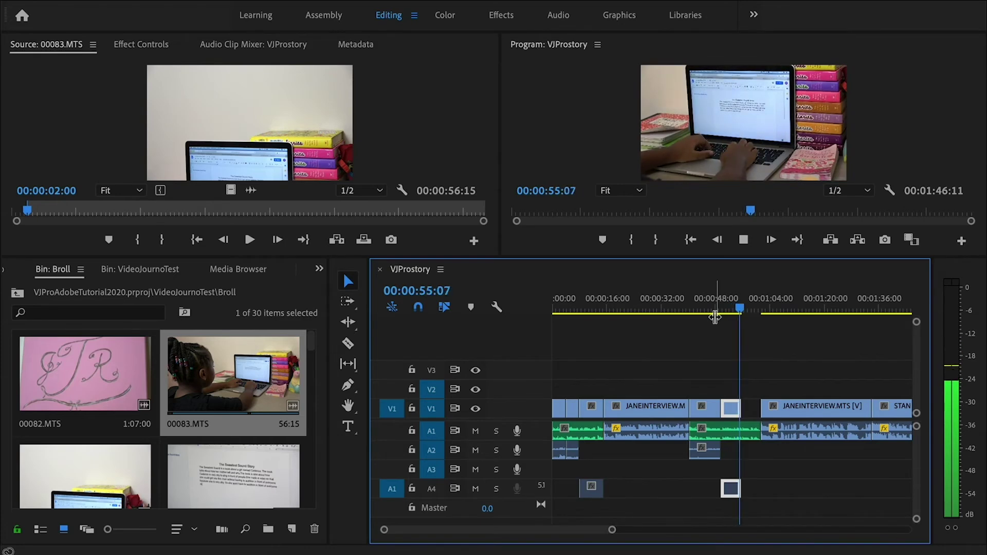
{"action": "key", "text": "space"}
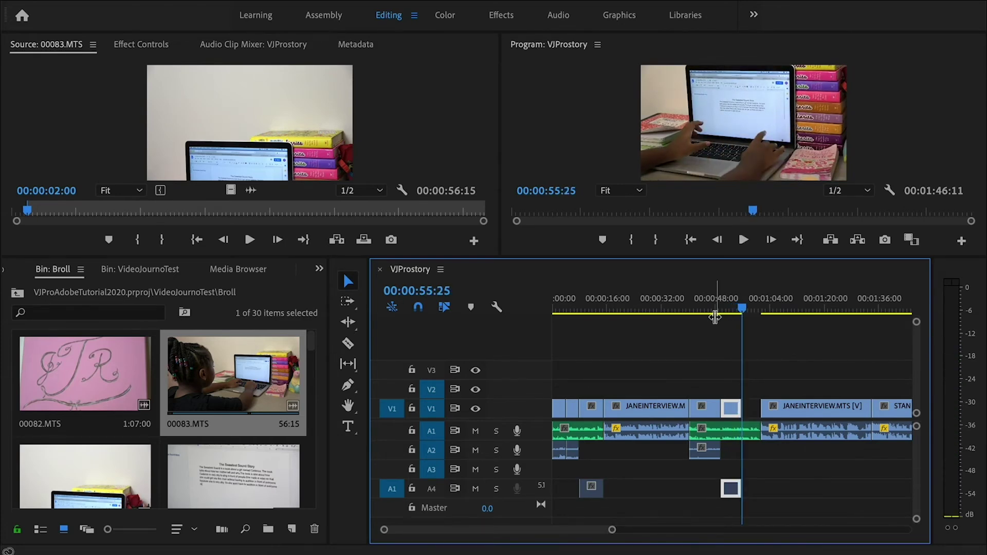
Step: Mark the range for the last gap, with In at 00:00:55:07 and Out at the next interview clip's start, 00:01:01:15
{"action": "key", "text": "Left"}
{"action": "key", "text": "Left"}
{"action": "key", "text": "Left"}
{"action": "key", "text": "Left"}
{"action": "key", "text": "Left"}
{"action": "key", "text": "Left"}
{"action": "key", "text": "Left"}
{"action": "key", "text": "Left"}
{"action": "key", "text": "Left"}
{"action": "key", "text": "Left"}
{"action": "key", "text": "Left"}
{"action": "key", "text": "Left"}
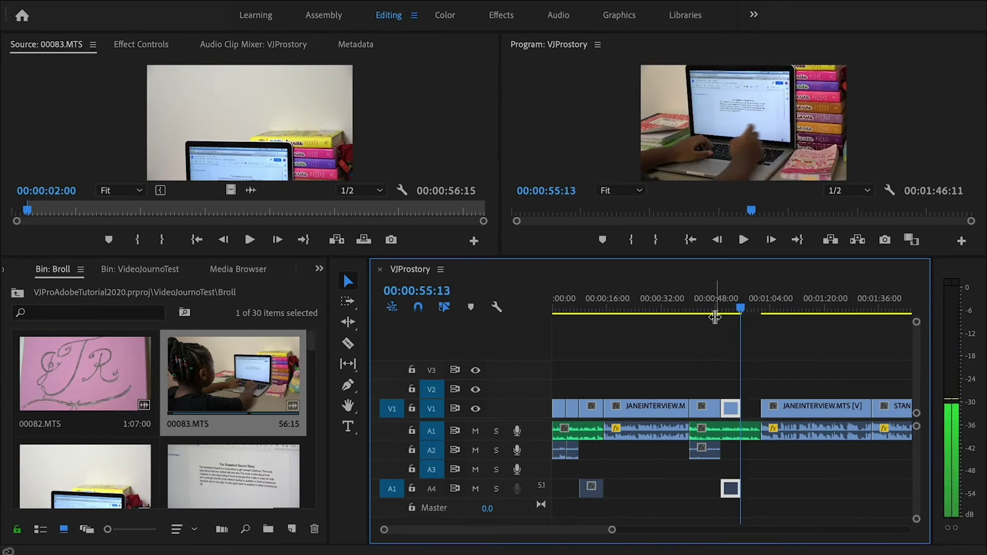
{"action": "key", "text": "Left"}
{"action": "key", "text": "Left"}
{"action": "key", "text": "Left"}
{"action": "key", "text": "Left"}
{"action": "key", "text": "Left"}
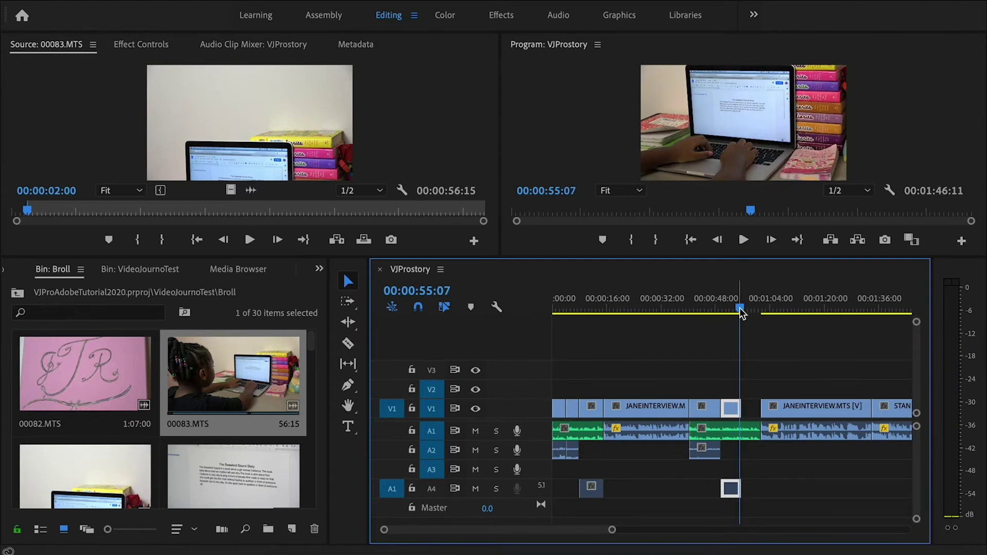
{"action": "key", "text": "i"}
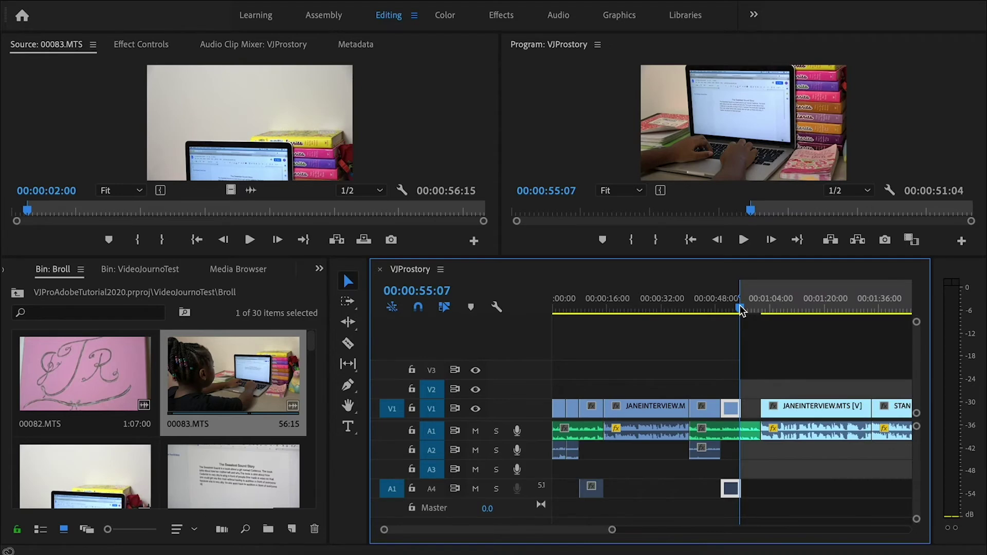
{"action": "key", "text": "Down"}
{"action": "key", "text": "Down"}
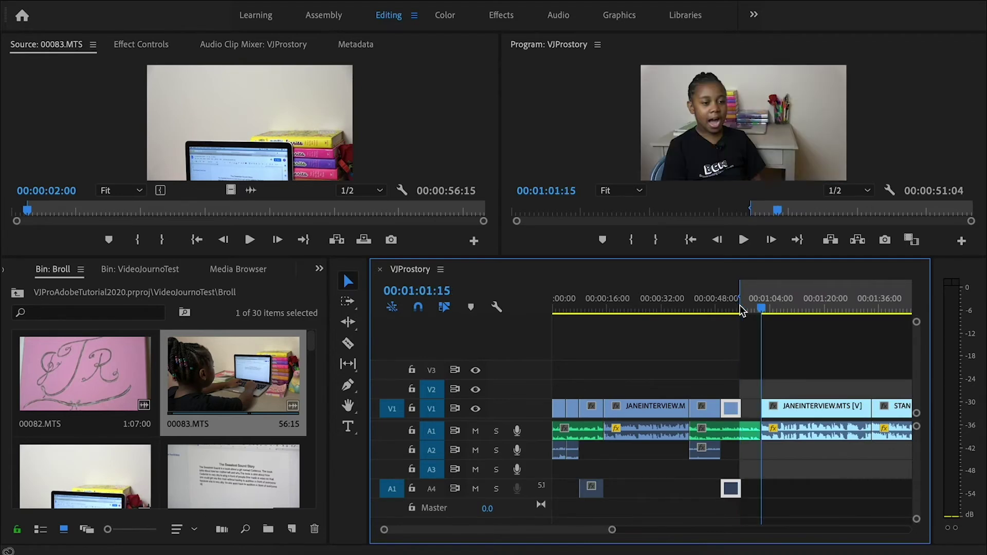
{"action": "key", "text": "o"}
Step: Review the marked range up close in the timeline and return the playhead to its In point at 00:00:55:07
{"action": "left_click_drag", "start_coordinate": [762, 312], "coordinate": [756, 311]}
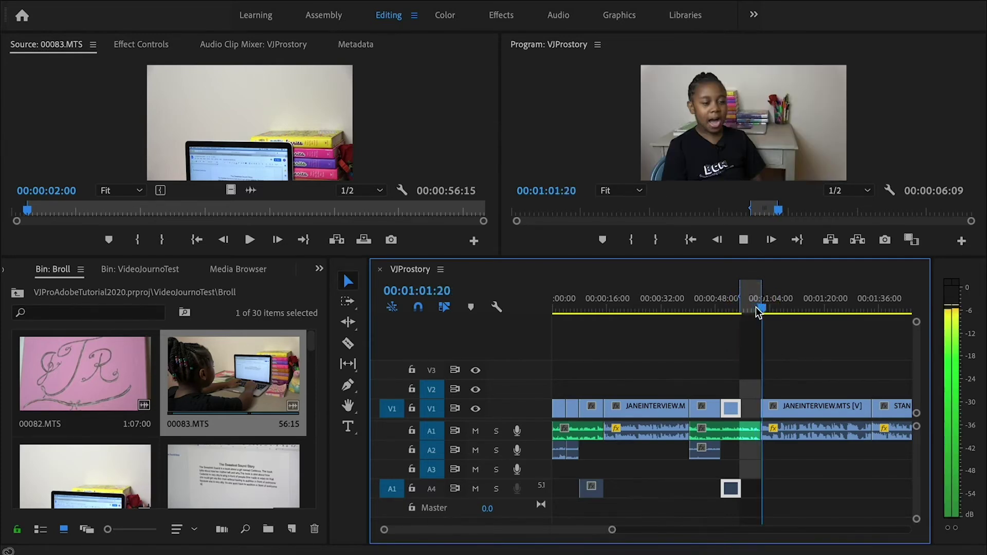
{"action": "left_click_drag", "start_coordinate": [757, 311], "coordinate": [737, 309]}
{"action": "key", "text": "="}
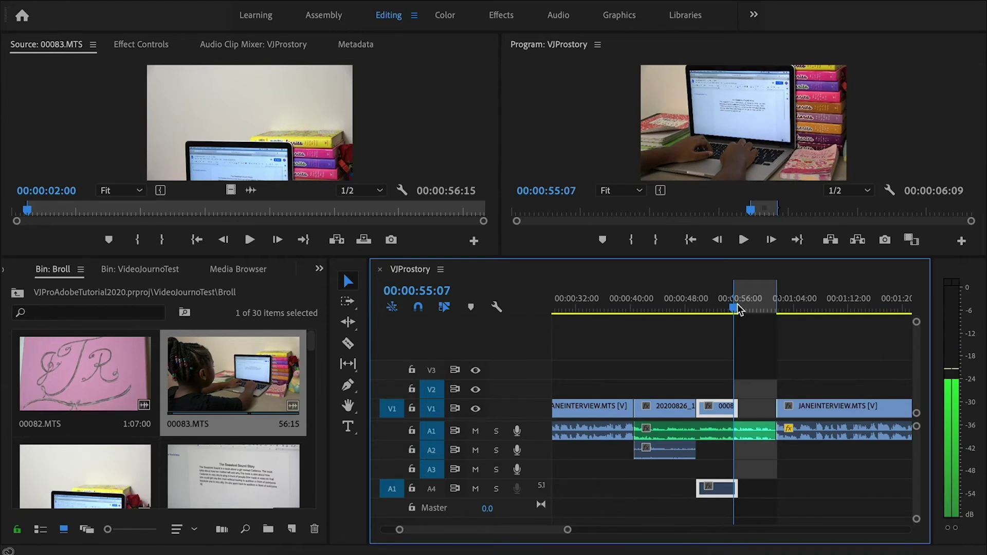
{"action": "left_click", "coordinate": [662, 191]}
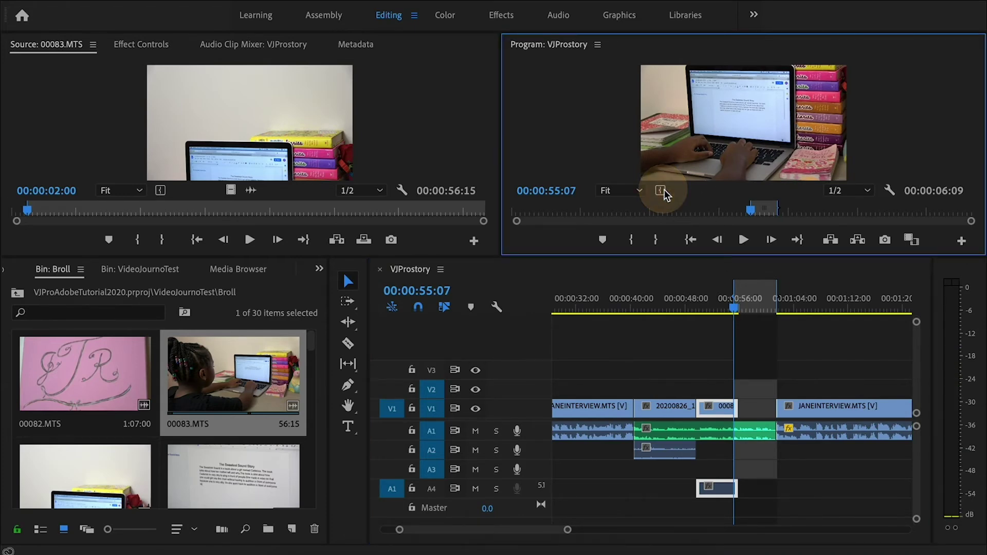
{"action": "left_click", "coordinate": [751, 213]}
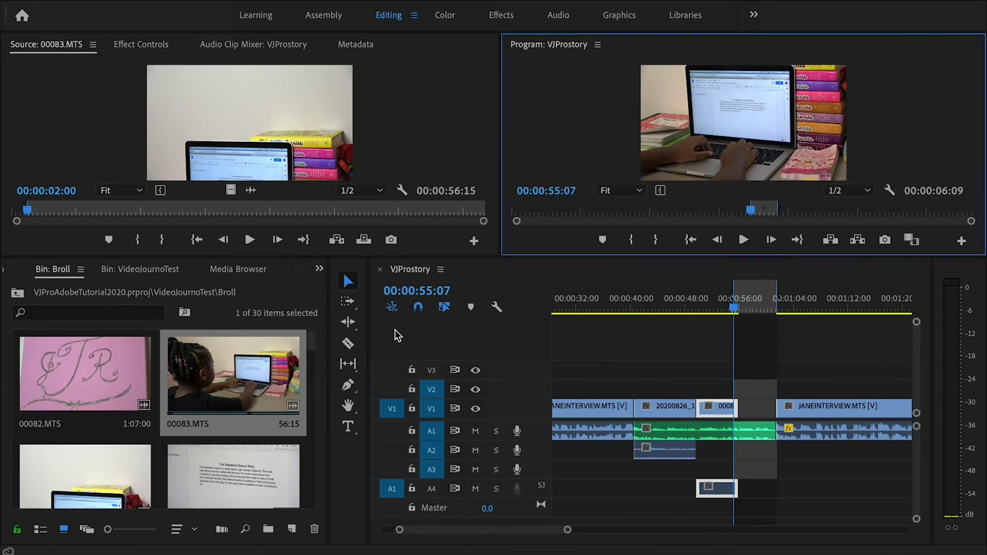
Step: Mark a new source In point at 00:00:48:29 in 00083.MTS, on the close-up of hands typing, and clear the timeline selection
{"action": "double_click", "coordinate": [250, 353]}
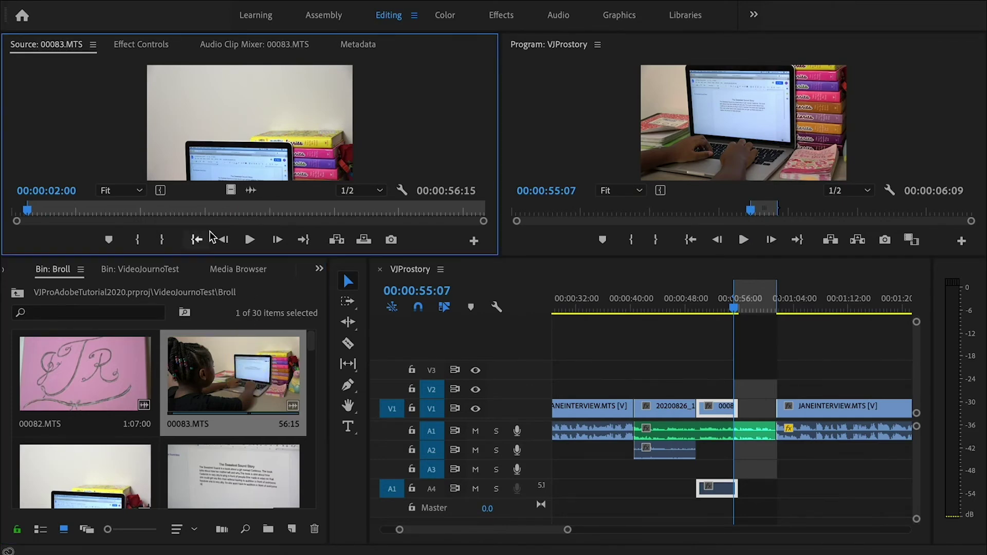
{"action": "left_click_drag", "start_coordinate": [202, 205], "coordinate": [409, 199]}
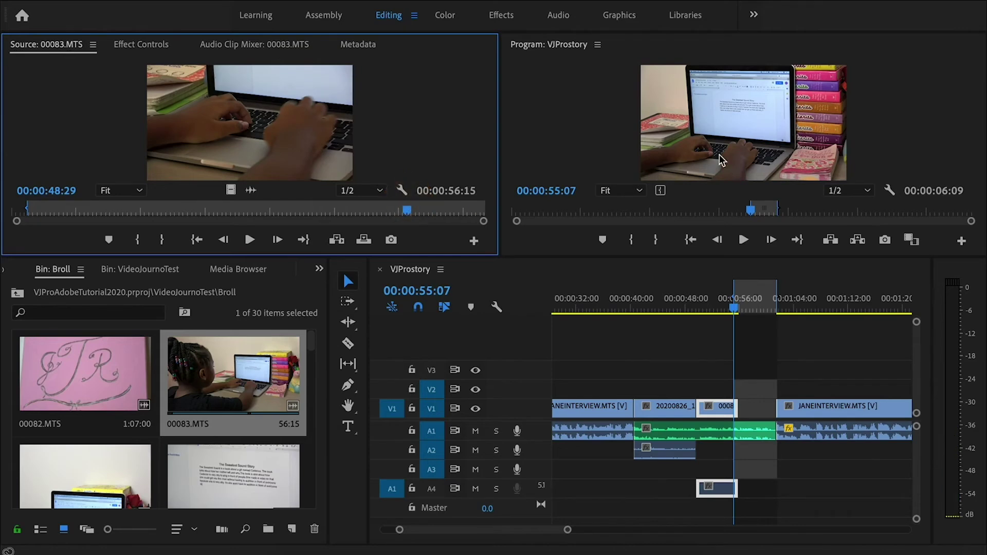
{"action": "left_click", "coordinate": [719, 153]}
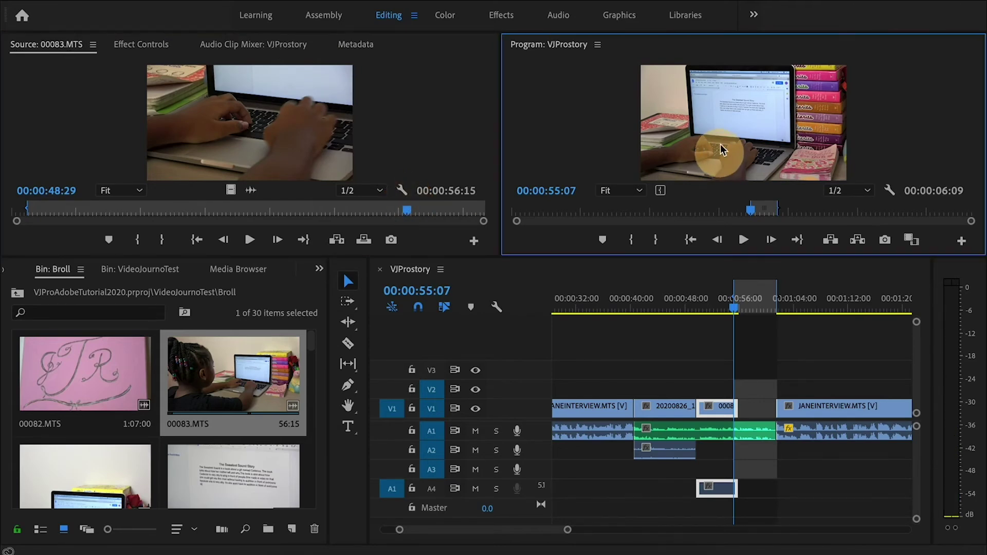
{"action": "left_click", "coordinate": [262, 128]}
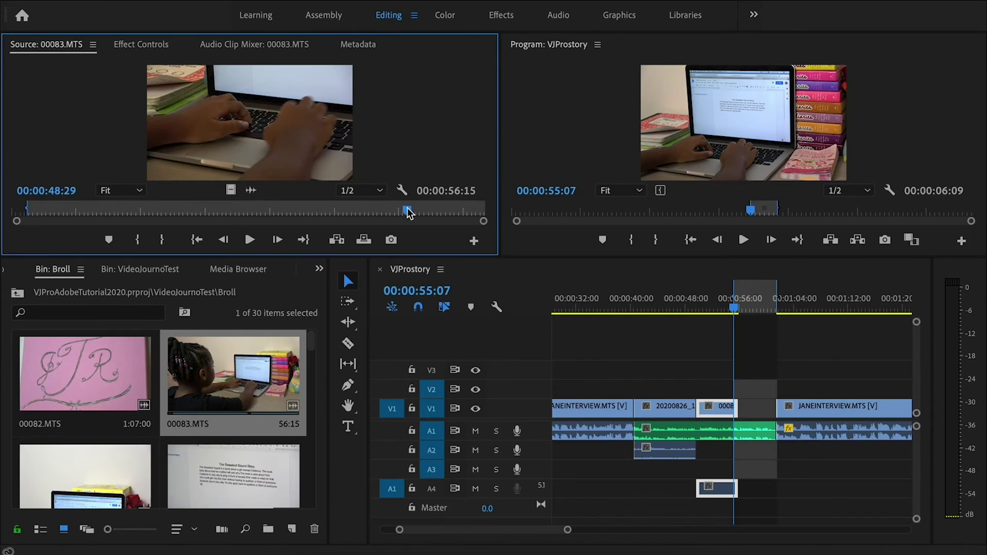
{"action": "key", "text": "i"}
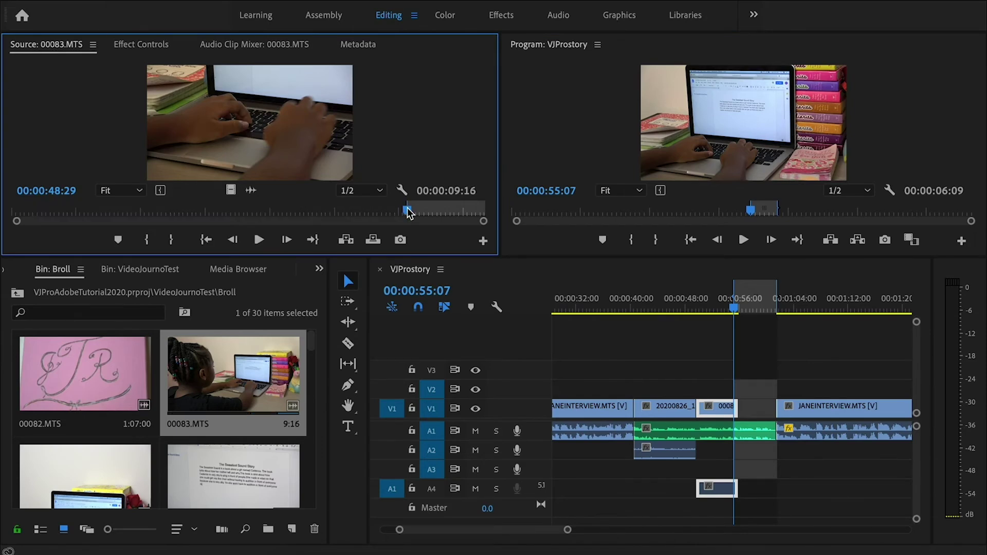
{"action": "left_click", "coordinate": [759, 395]}
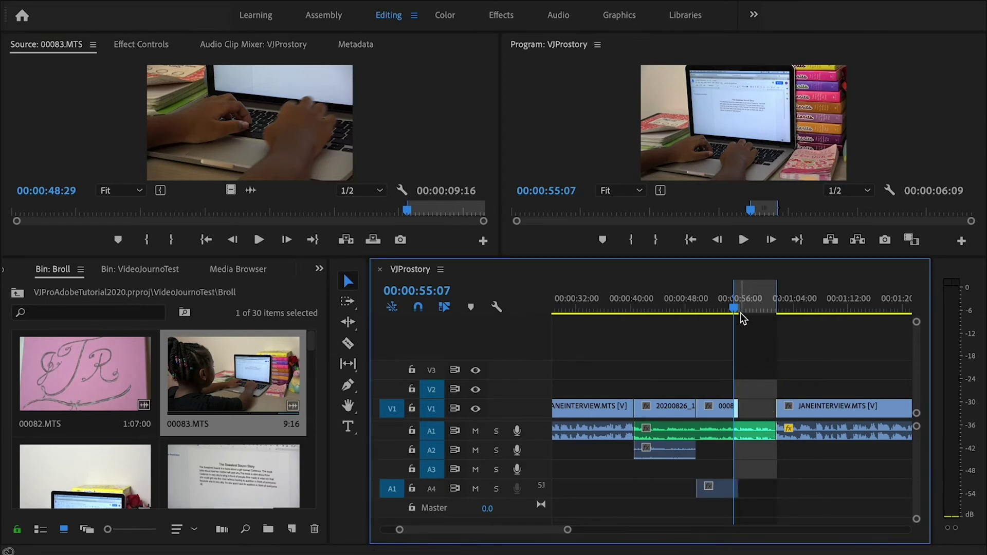
Step: Overwrite the marked gap from 00:00:55:07 to 00:01:01:15 with the close-up from 00083.MTS, starting at its source In point
{"action": "left_click", "coordinate": [412, 157]}
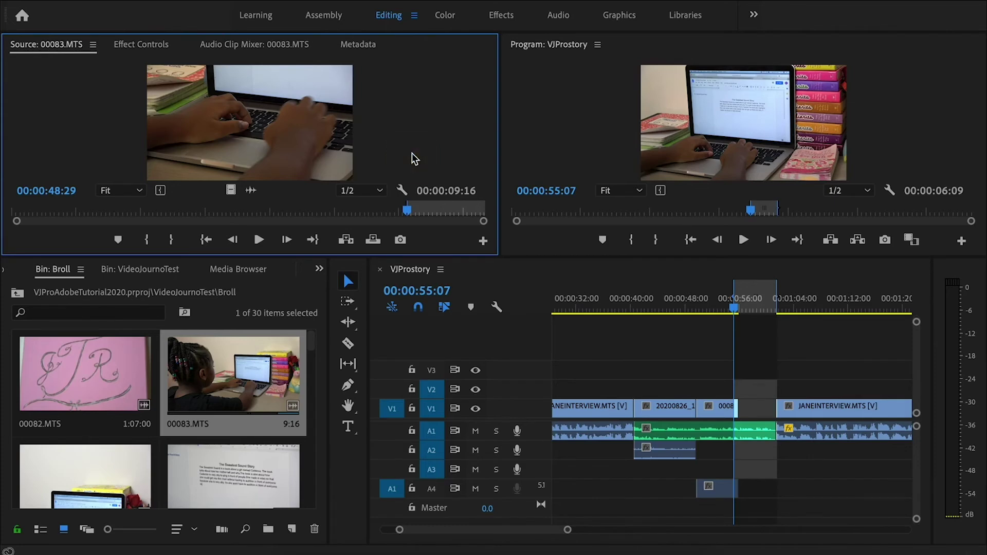
{"action": "left_click", "coordinate": [334, 139]}
{"action": "left_click", "coordinate": [951, 191]}
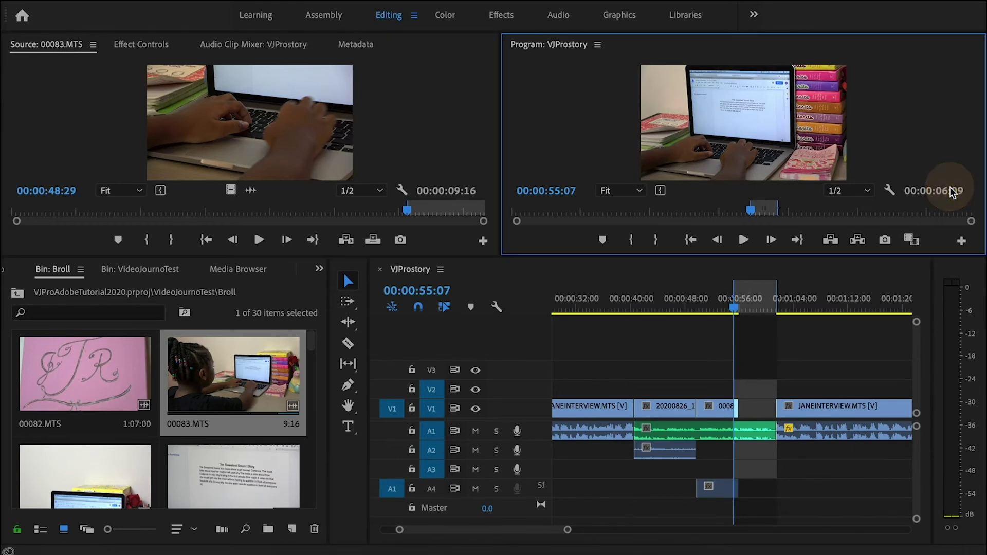
{"action": "key", "text": "period"}
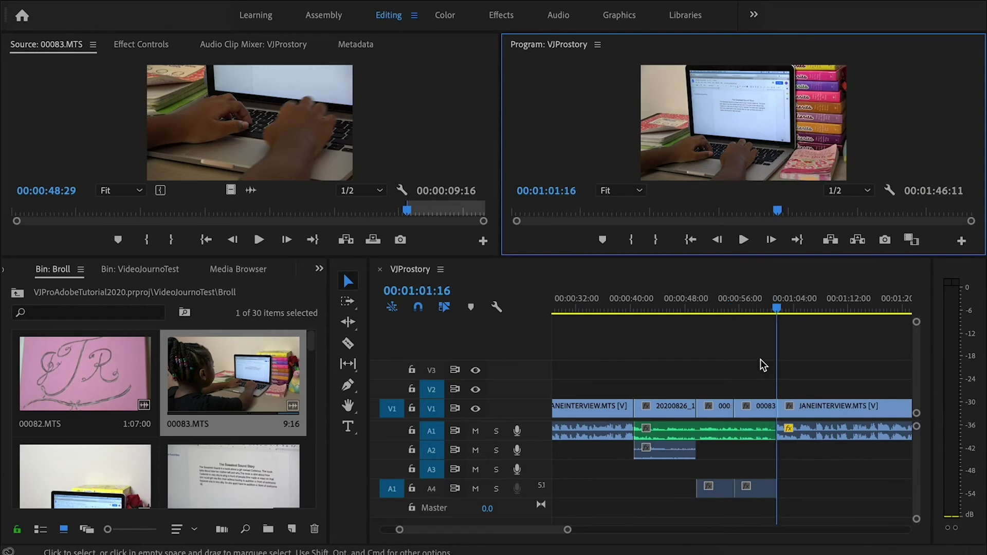
Step: Play back the edited B-roll from 00:00:49:19, and replay the cut into the hands close-up around 00:00:56:10
{"action": "left_click", "coordinate": [725, 307]}
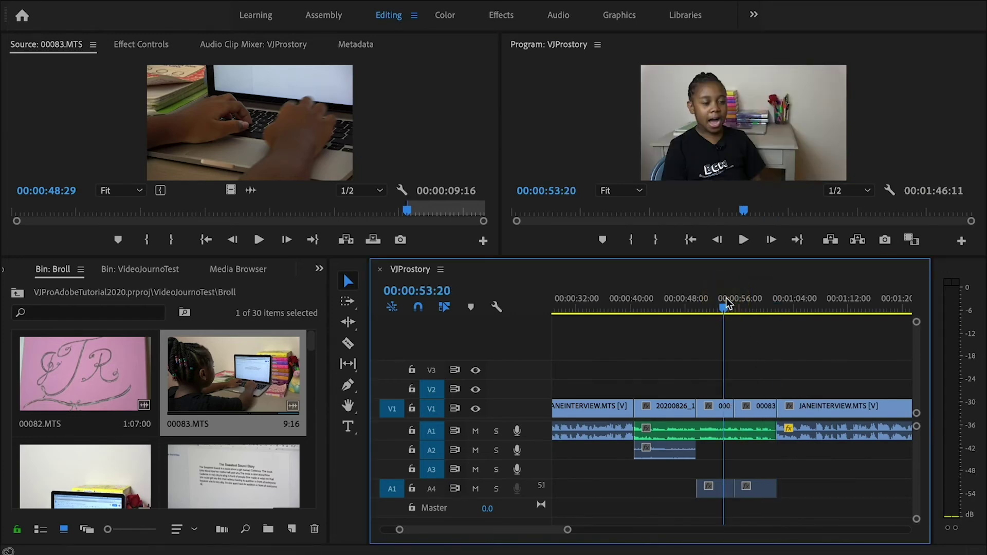
{"action": "key", "text": "Up"}
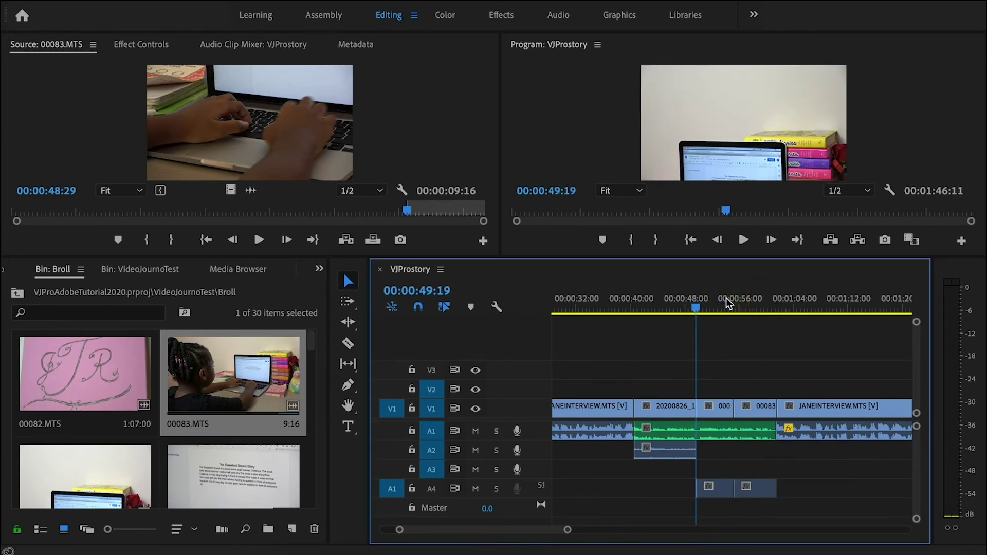
{"action": "key", "text": "space"}
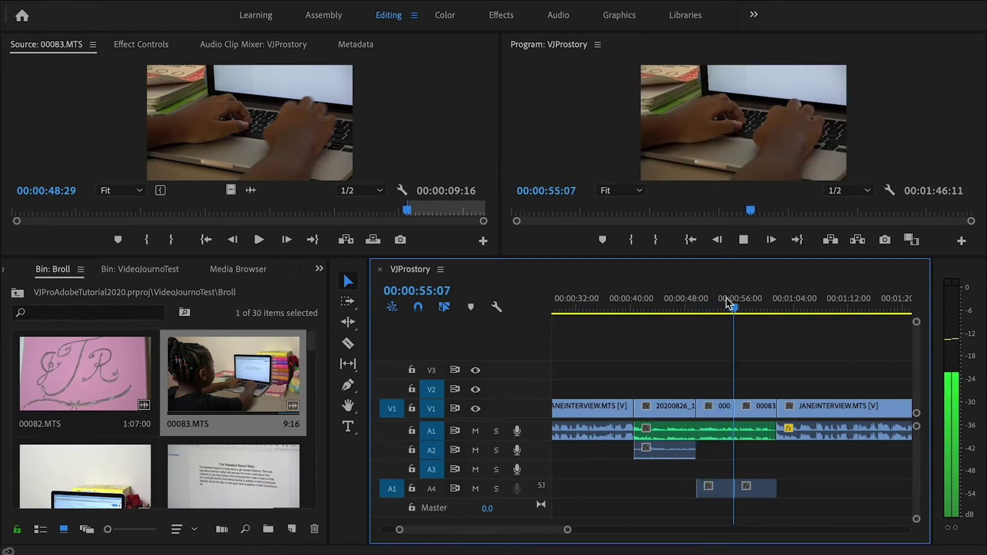
{"action": "key", "text": "space"}
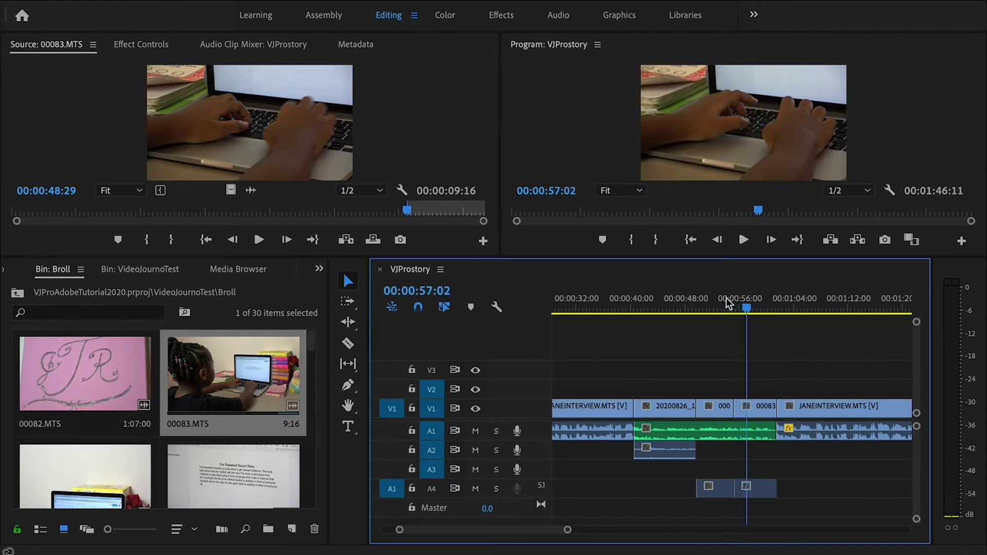
{"action": "left_click", "coordinate": [755, 212]}
{"action": "left_click_drag", "start_coordinate": [755, 212], "coordinate": [746, 211]}
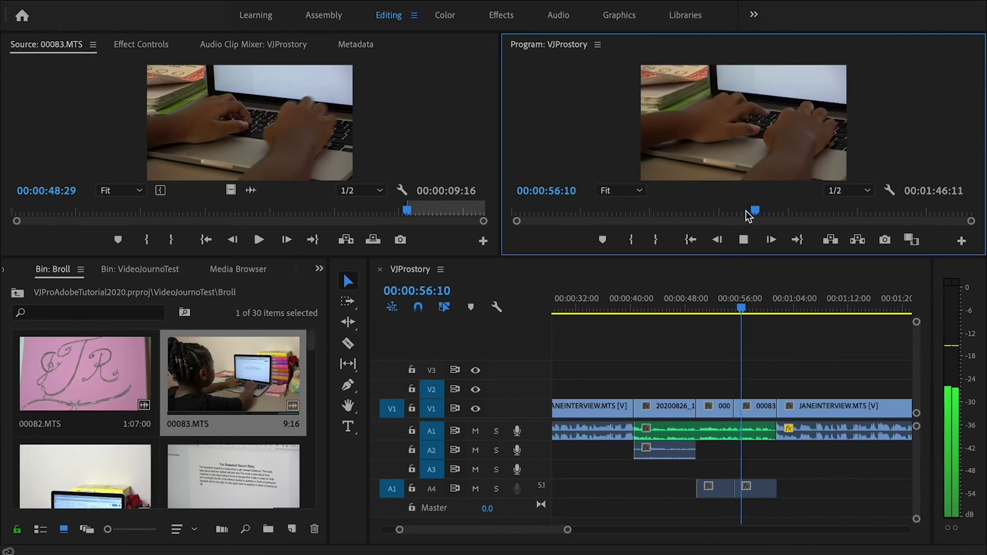
{"action": "key", "text": "space"}
Step: Preview the source clip 00083.MTS from its In point at 00:00:48:29 to find a better starting moment
{"action": "left_click", "coordinate": [404, 126]}
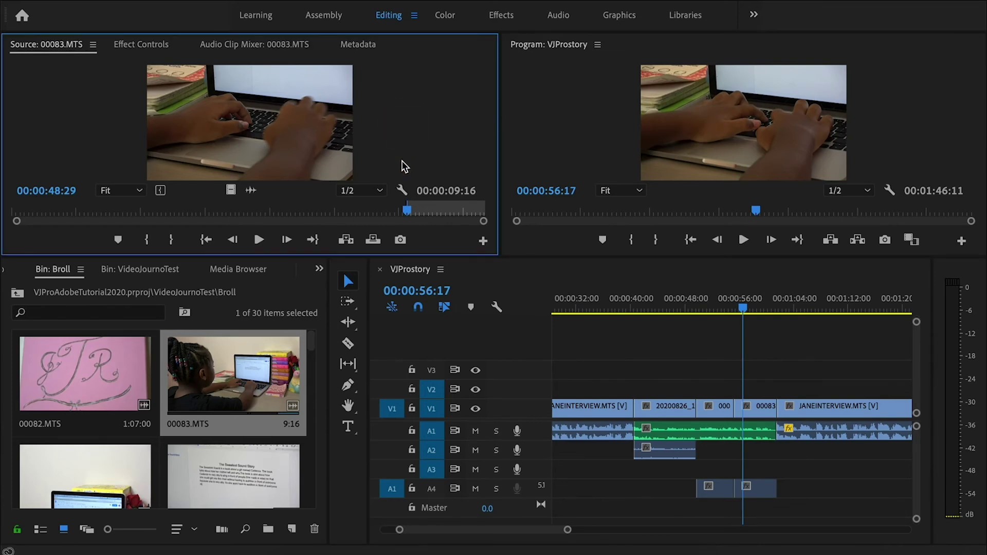
{"action": "key", "text": "space"}
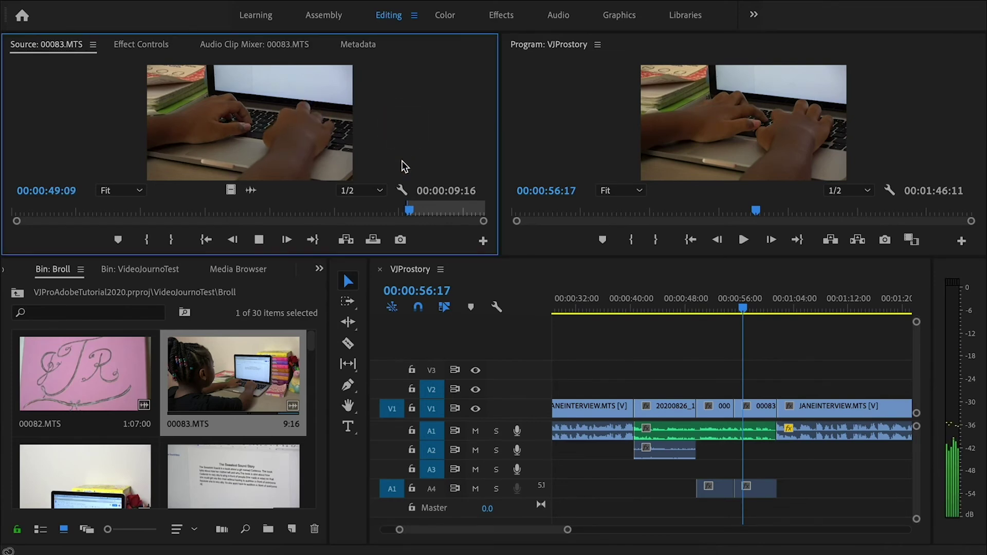
{"action": "key", "text": "space"}
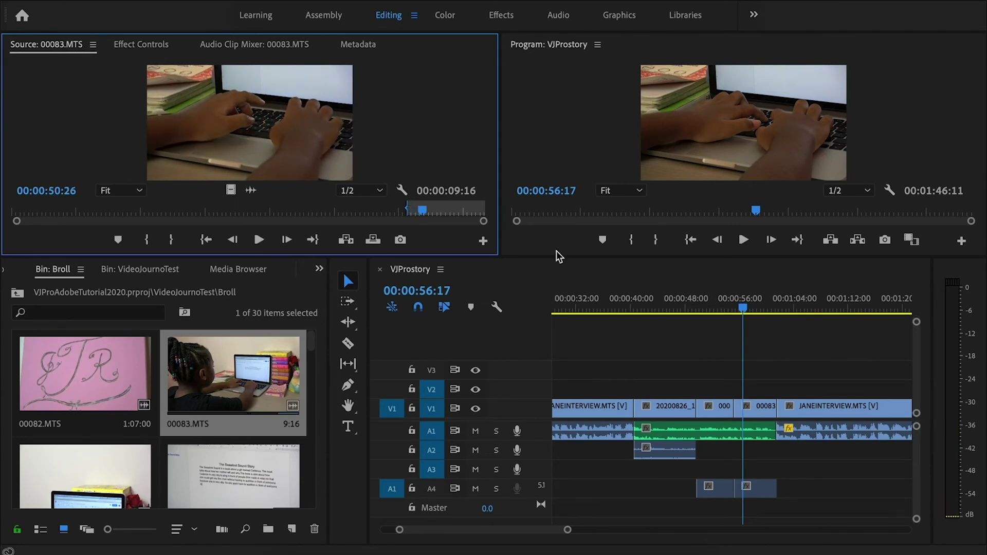
Step: Mark a sequence In point at 00:00:55:06, one frame before the start of the last 00083.MTS clip
{"action": "left_click", "coordinate": [742, 307]}
{"action": "key", "text": "Up"}
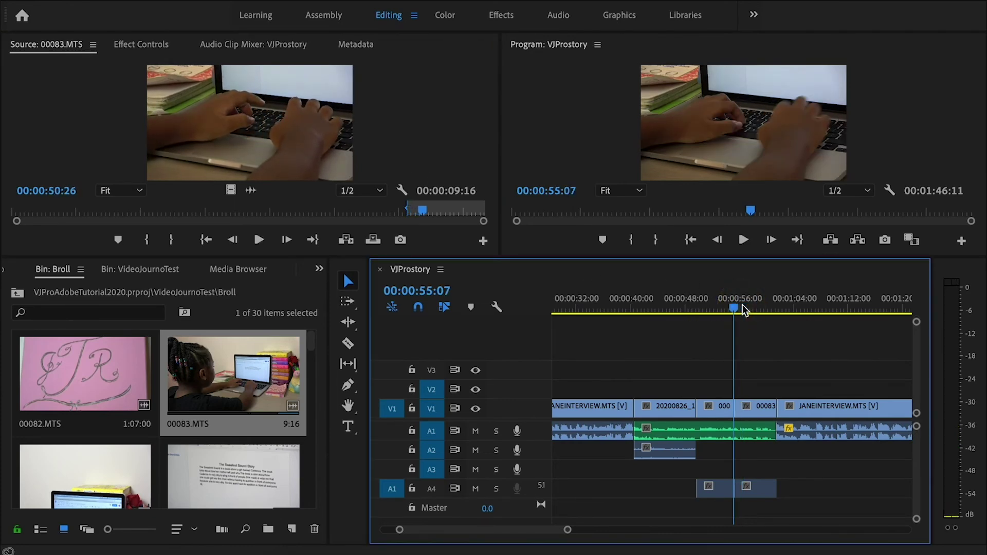
{"action": "key", "text": "Left"}
{"action": "key", "text": "i"}
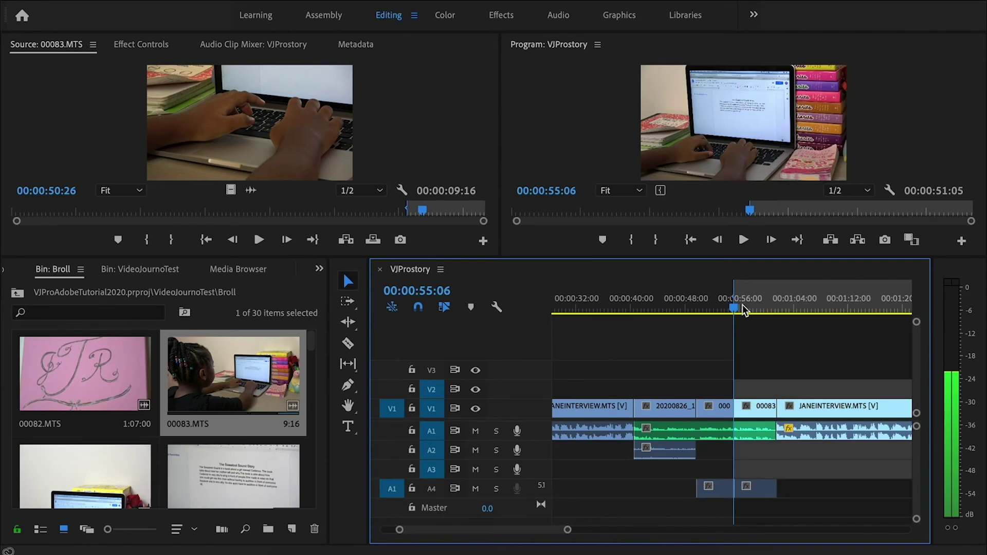
Step: Play the source clip 00083.MTS further and mark its new In point at 00:00:51:07
{"action": "left_click", "coordinate": [423, 167]}
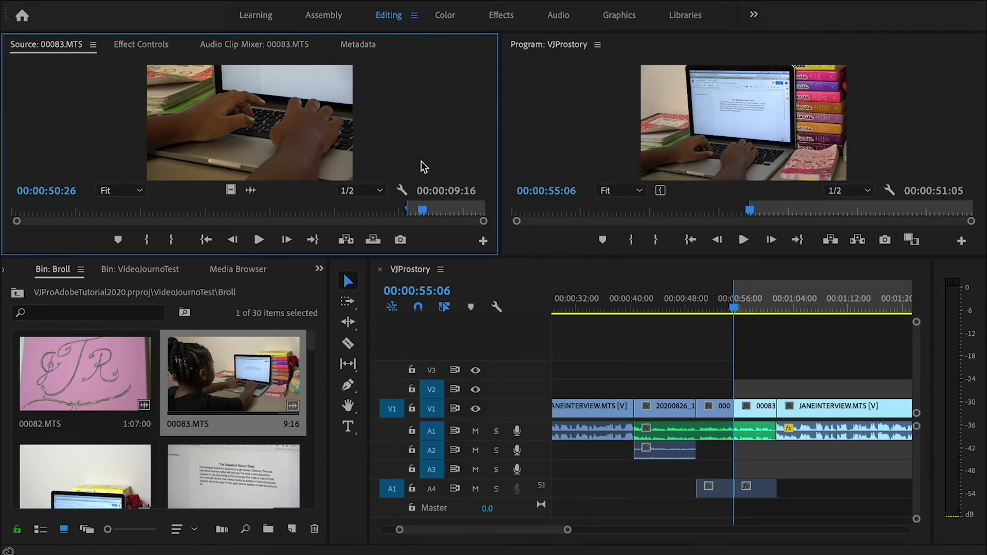
{"action": "key", "text": "space"}
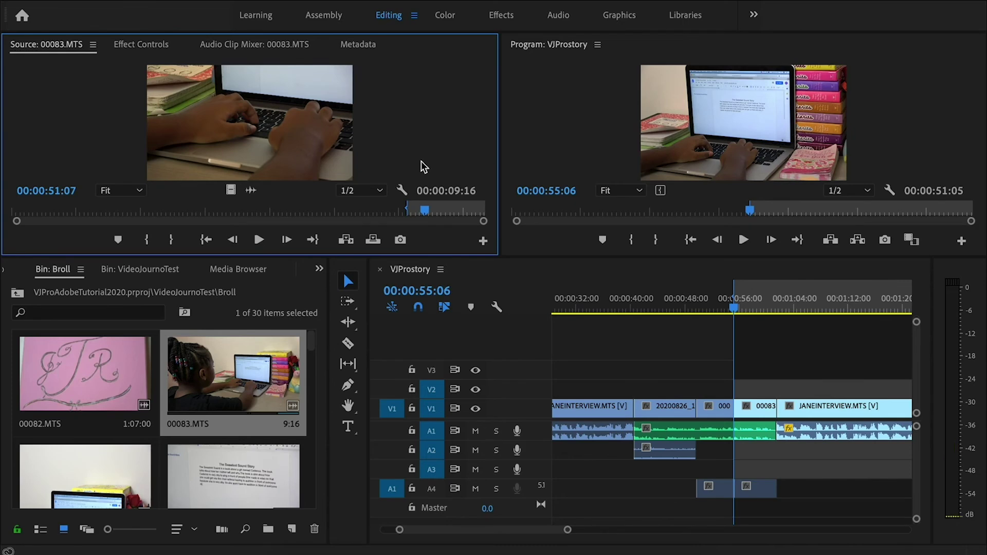
{"action": "key", "text": "i"}
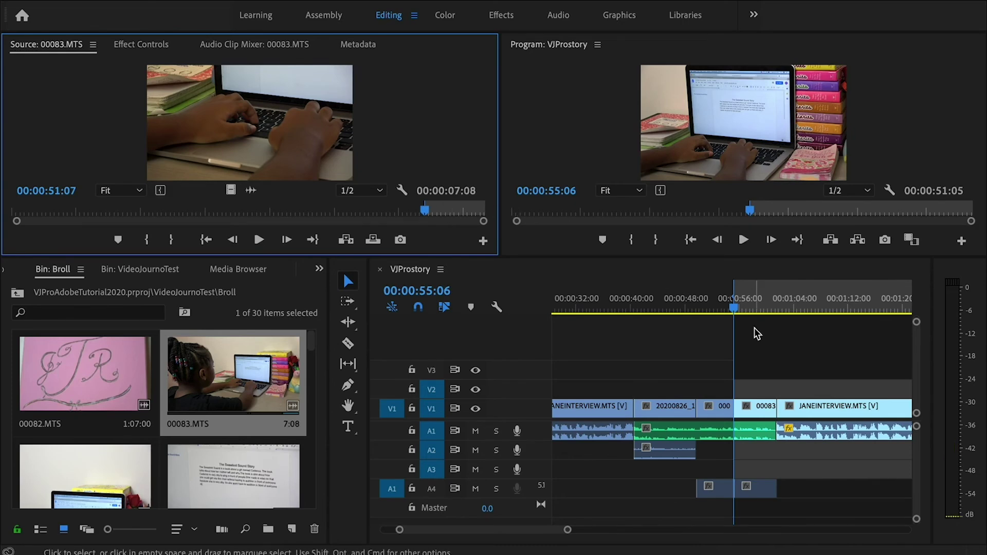
Step: Mark the sequence Out point at the end of the last 00083.MTS clip, 00:01:01:15, and clear the marked range
{"action": "left_click", "coordinate": [744, 306]}
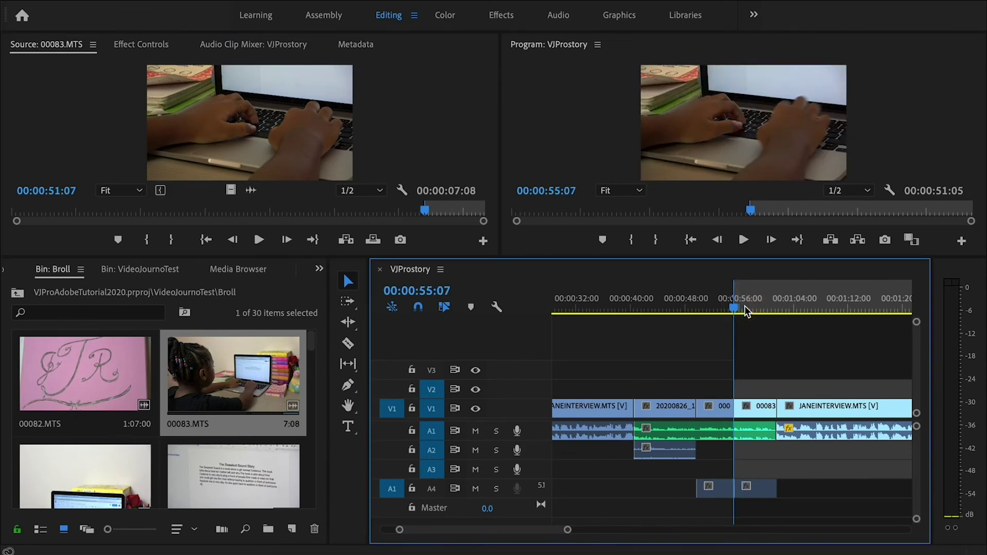
{"action": "key", "text": "Down"}
{"action": "key", "text": "o"}
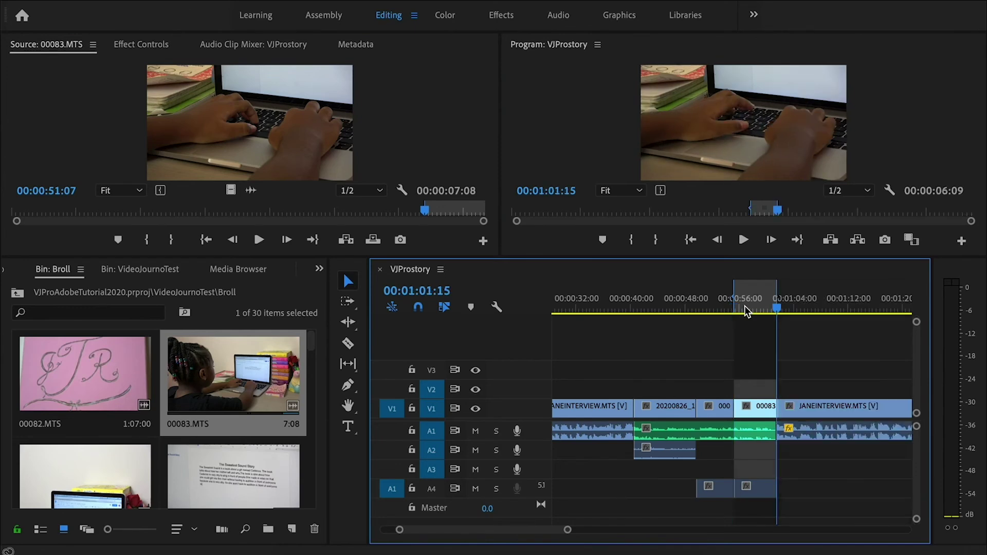
{"action": "key", "text": "ctrl+shift+x"}
Step: Play back the sequence from 00:00:54:07 across the cut into the last 00083.MTS clip
{"action": "left_click", "coordinate": [731, 306]}
{"action": "left_click_drag", "start_coordinate": [732, 306], "coordinate": [730, 306]}
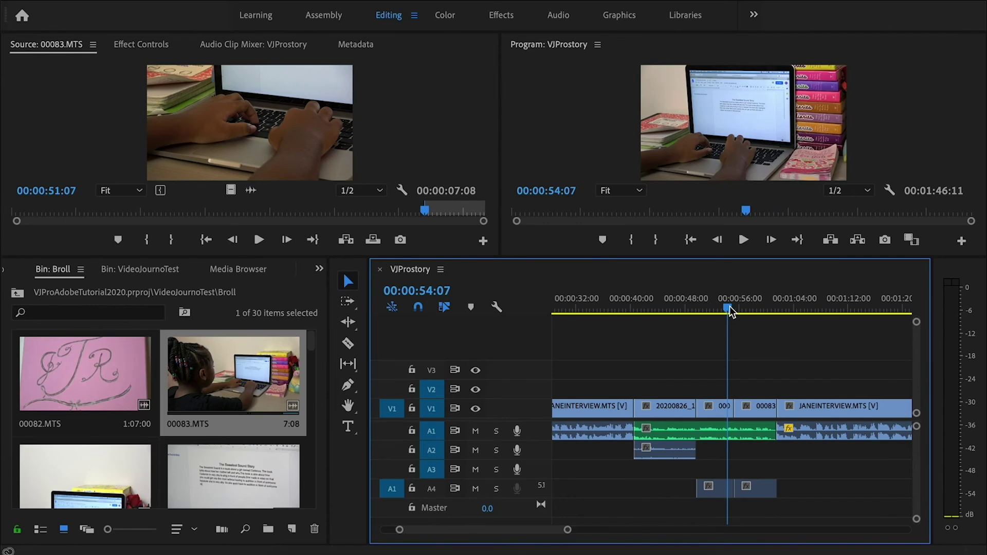
{"action": "key", "text": "space"}
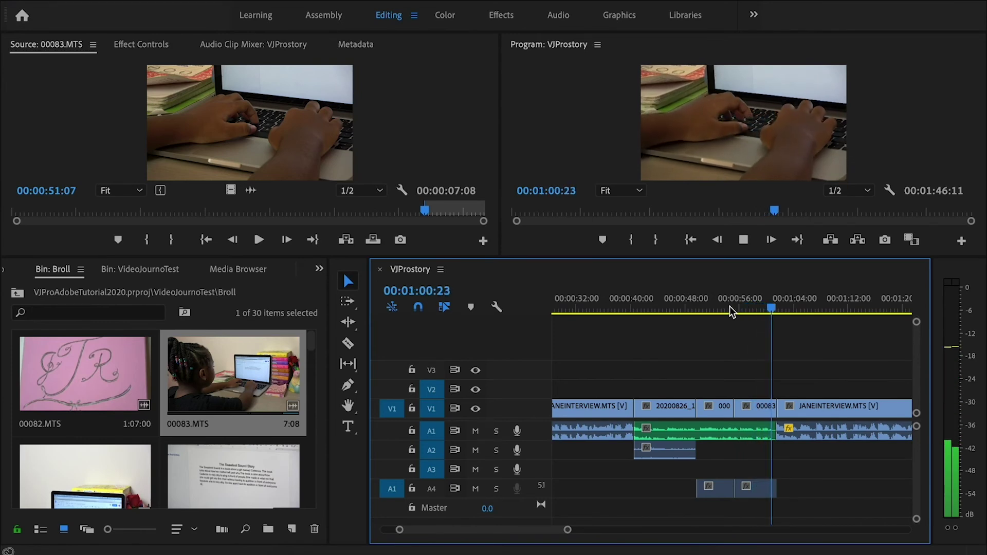
{"action": "key", "text": "space"}
Step: Move the playhead back to 00:01:00:14 and save the project
{"action": "right_click", "coordinate": [774, 307]}
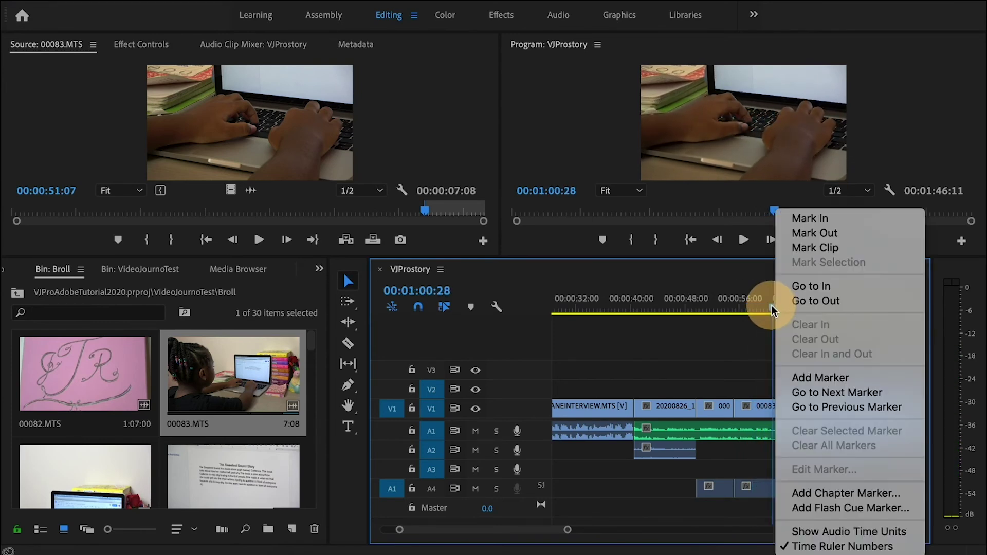
{"action": "key", "text": "Escape"}
{"action": "left_click_drag", "start_coordinate": [773, 307], "coordinate": [769, 306]}
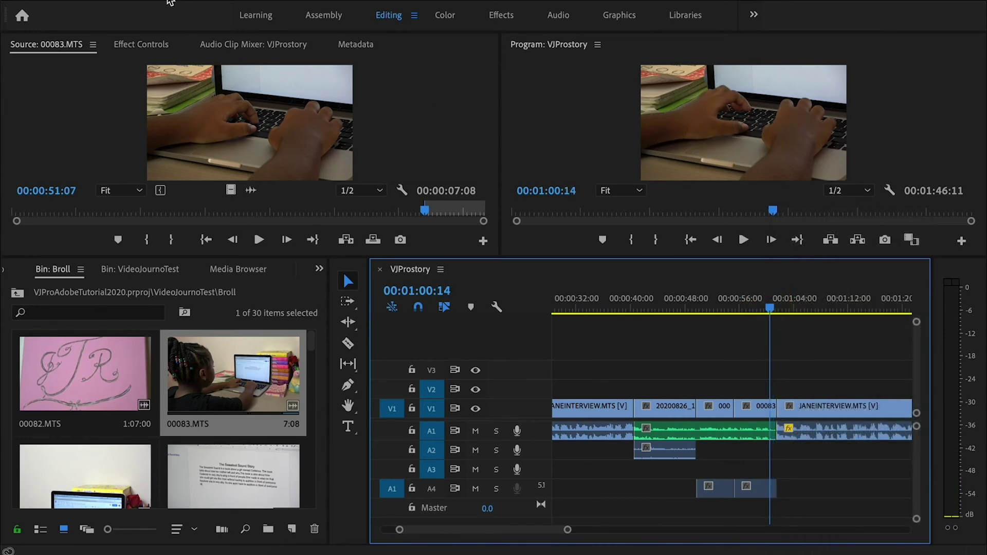
{"action": "left_click", "coordinate": [170, 2]}
{"action": "left_click", "coordinate": [154, 135]}
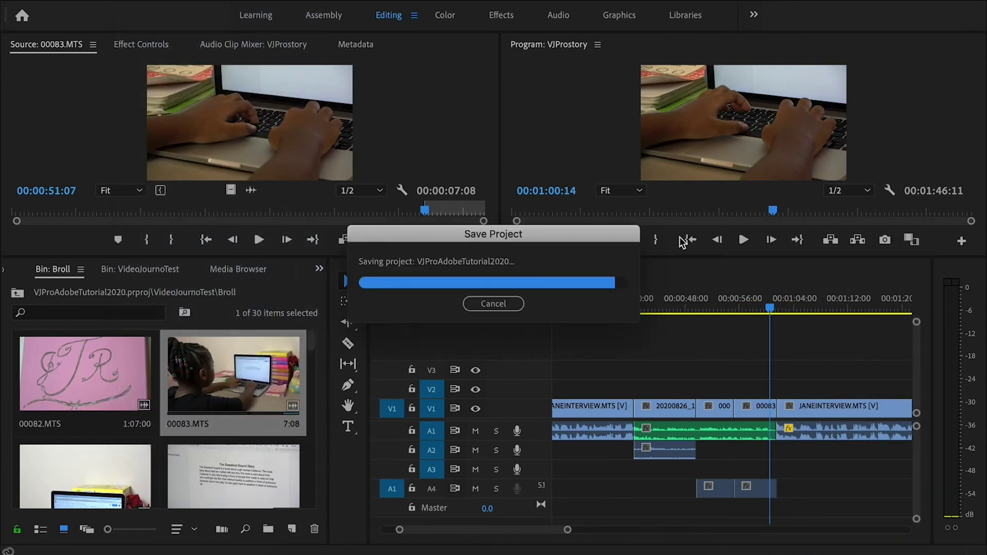
Step: Review the end of the last 00083.MTS clip up close from 00:00:59:23, and return the playhead to 00:00:59:29
{"action": "left_click", "coordinate": [766, 309]}
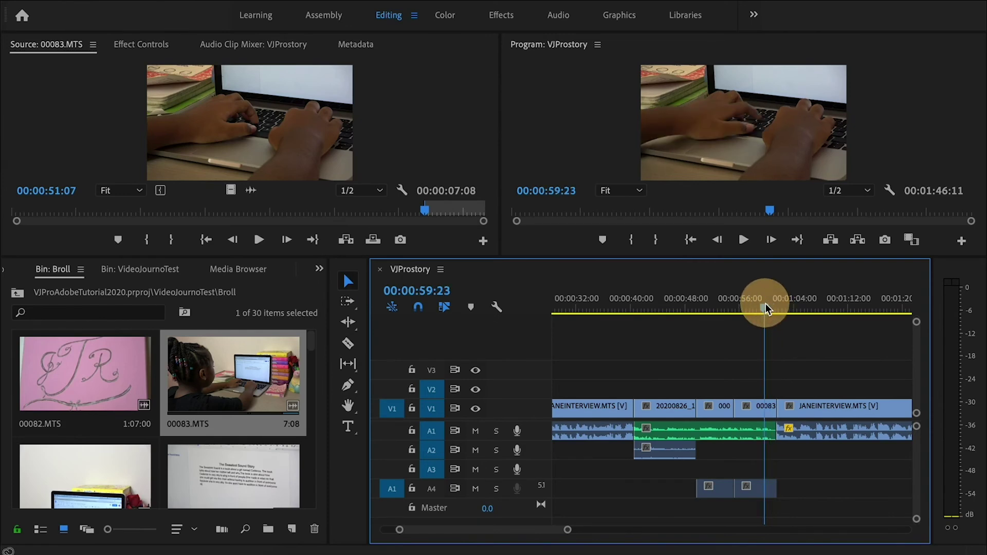
{"action": "key", "text": "equal"}
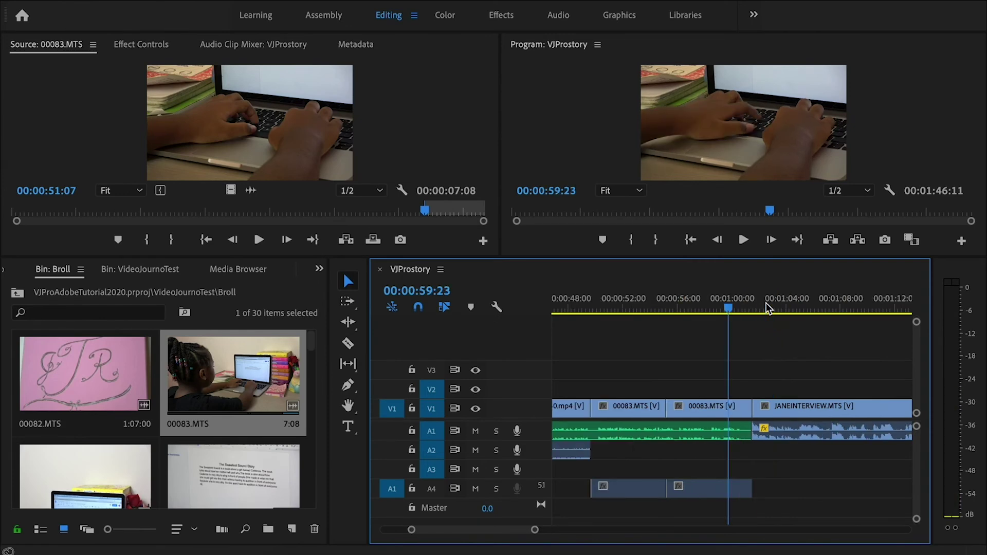
{"action": "key", "text": "space"}
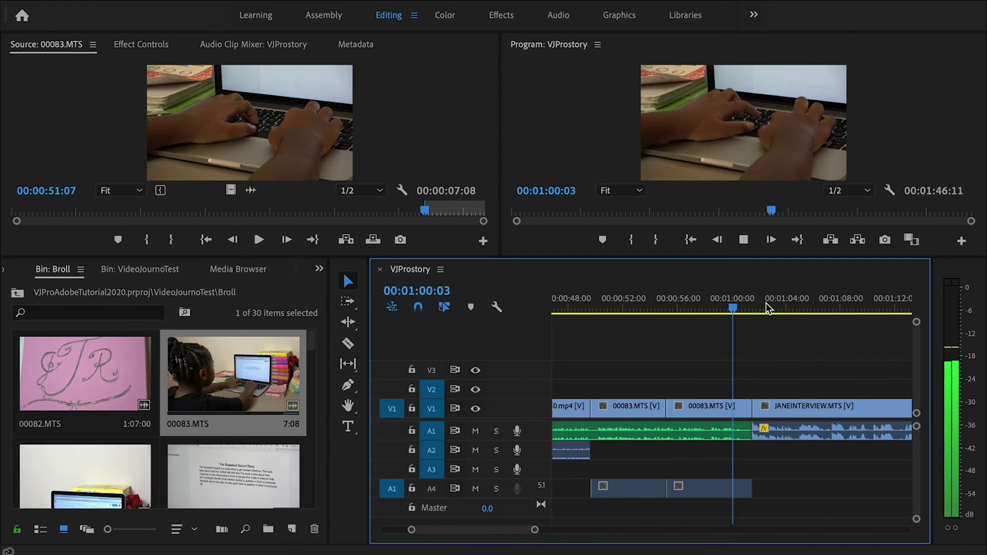
{"action": "key", "text": "space"}
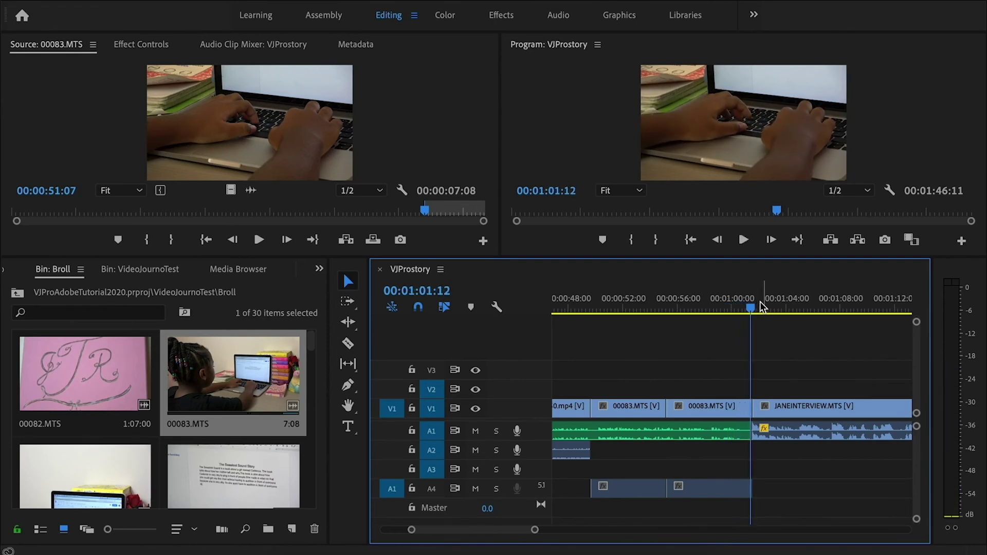
{"action": "left_click", "coordinate": [742, 309]}
{"action": "left_click_drag", "start_coordinate": [741, 308], "coordinate": [730, 310]}
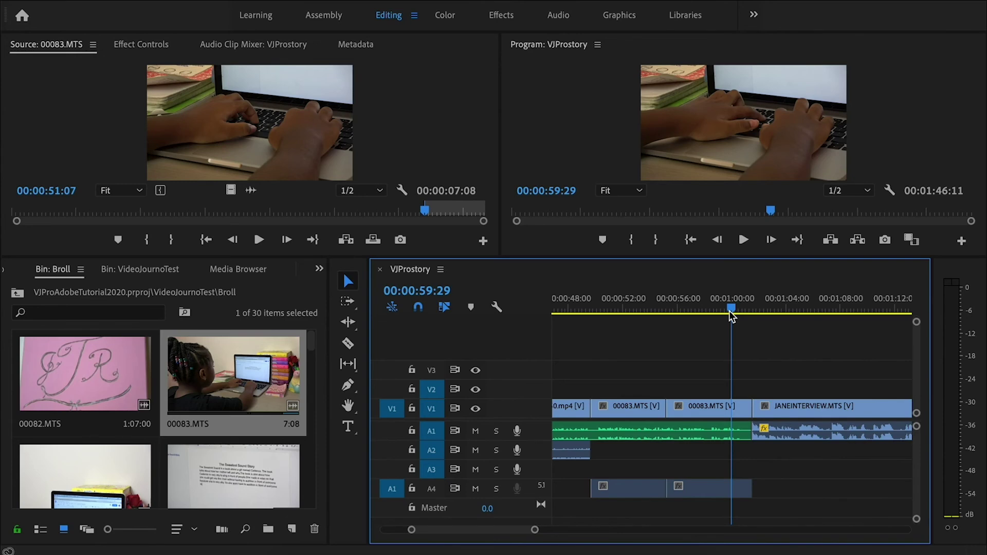
Step: Select the last 00083.MTS clip and ripple-trim its end, with the narration beneath it, to the playhead at 00:01:00:19
{"action": "left_click", "coordinate": [738, 411]}
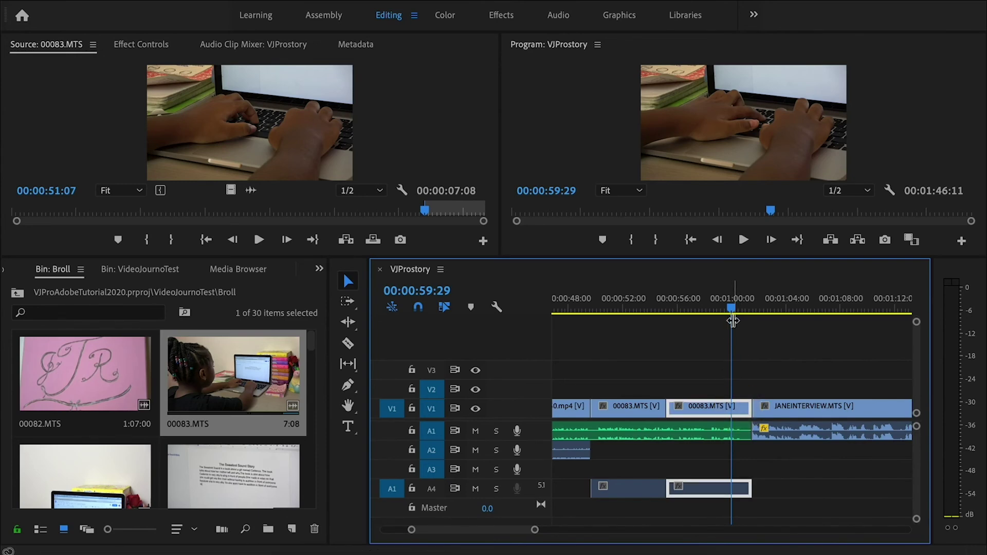
{"action": "left_click", "coordinate": [724, 311]}
{"action": "key", "text": "space"}
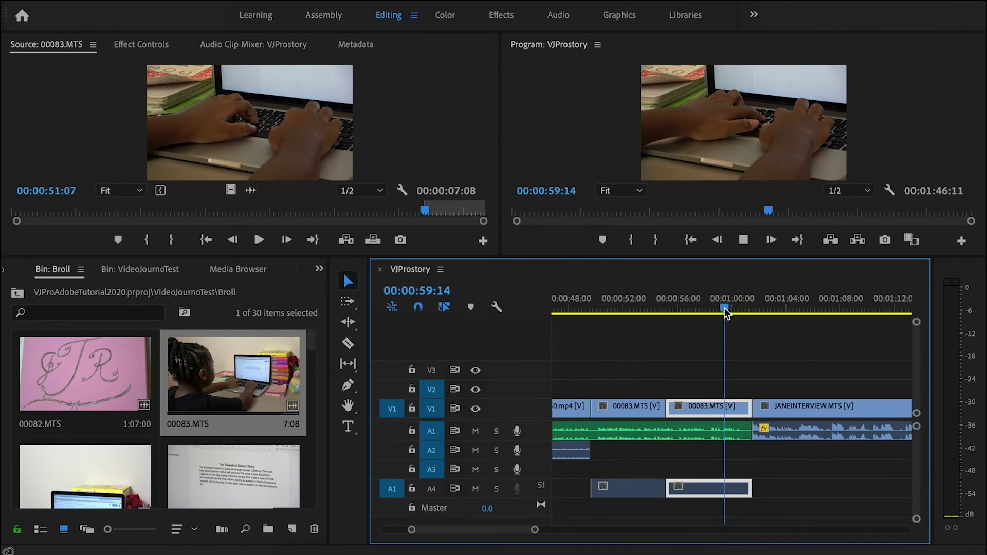
{"action": "key", "text": "space"}
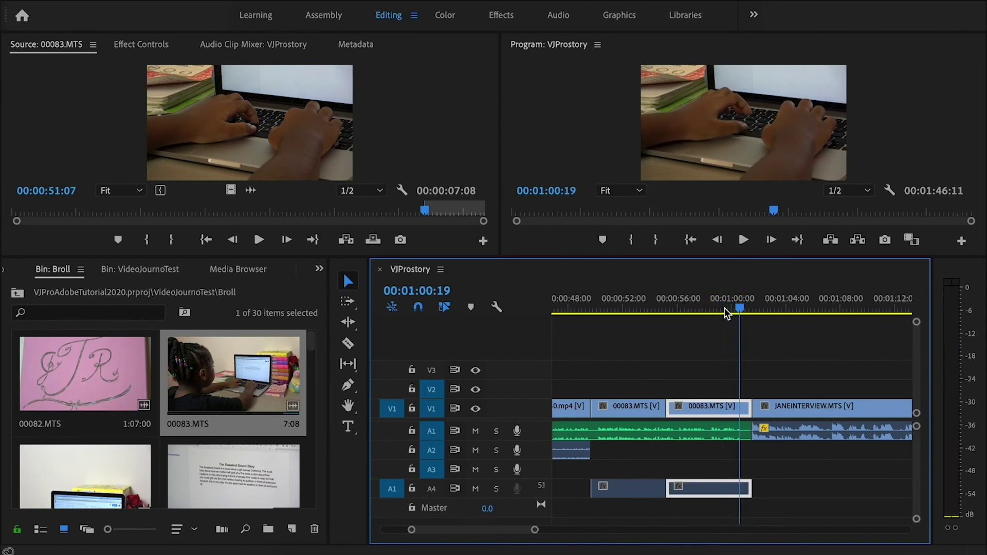
{"action": "key", "text": "w"}
Step: Play back the trimmed ending from 00:00:59:05 into the following interview clip, and view more of the sequence
{"action": "left_click", "coordinate": [730, 308]}
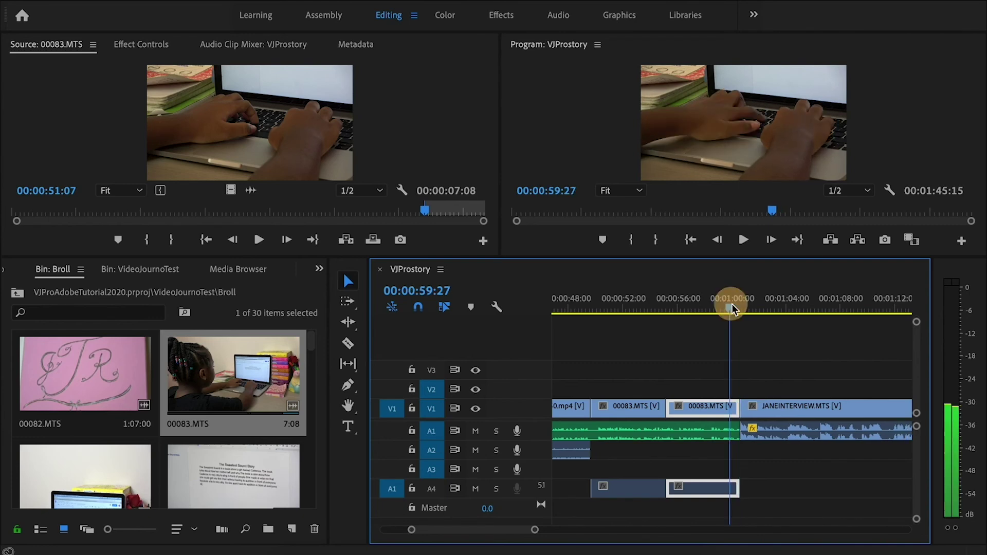
{"action": "left_click_drag", "start_coordinate": [732, 308], "coordinate": [724, 309]}
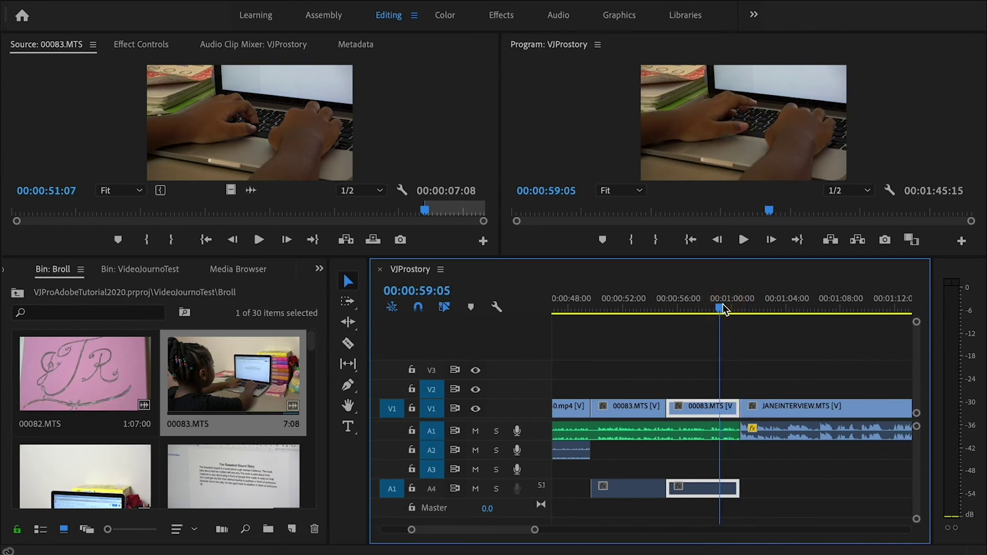
{"action": "key", "text": "space"}
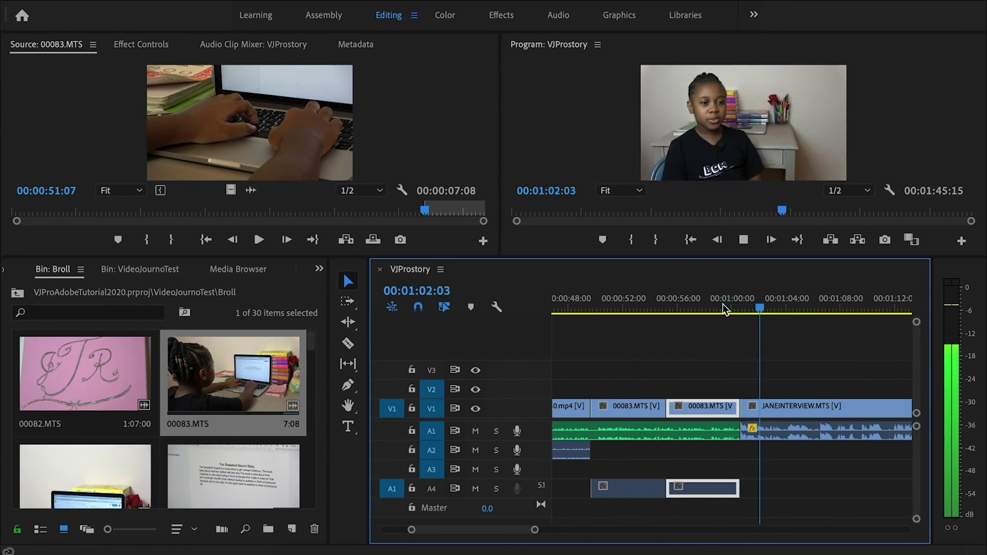
{"action": "key", "text": "space"}
{"action": "key", "text": "minus"}
{"action": "key", "text": "minus"}
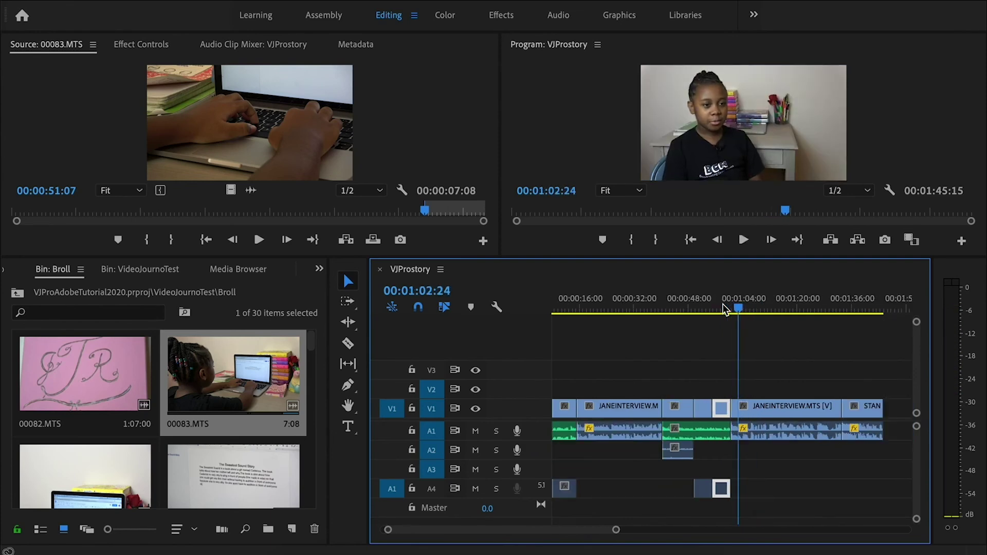
Step: Step forward through the edit points beyond the last interview clip, and return to the start of the sequence at 00:00:00:00
{"action": "key", "text": "Down"}
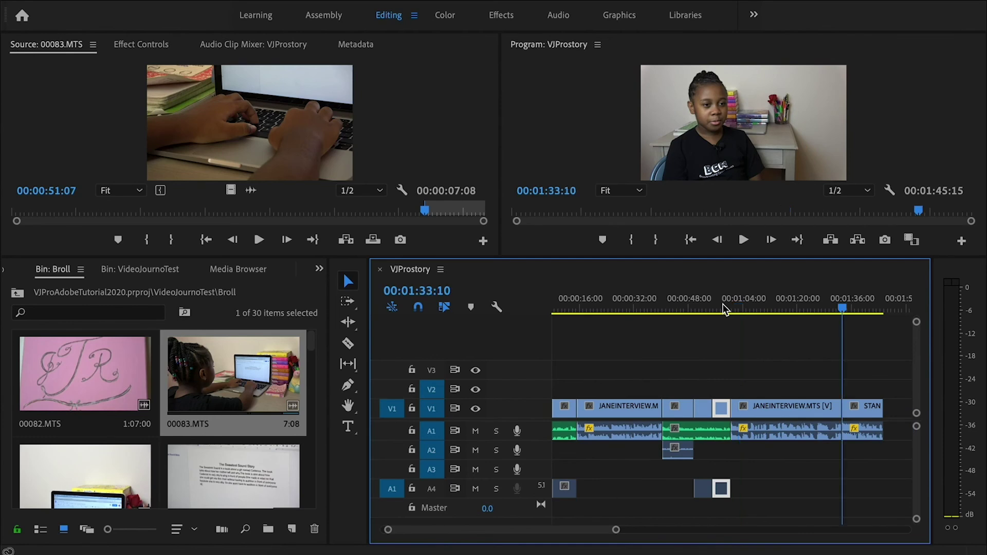
{"action": "key", "text": "Down"}
{"action": "key", "text": "Up"}
{"action": "key", "text": "Up"}
{"action": "key", "text": "Up"}
{"action": "key", "text": "Up"}
{"action": "key", "text": "Up"}
{"action": "key", "text": "Up"}
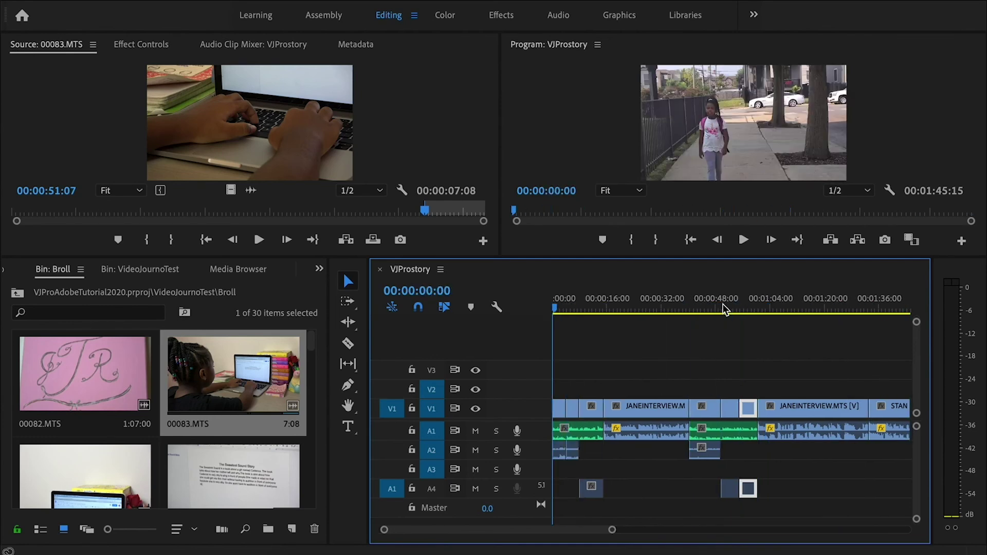
Step: Step through the opening B-roll cuts, and review the transition from 00085.MTS into the first JANEINTERVIEW.MTS clip up close
{"action": "key", "text": "Down"}
{"action": "key", "text": "Down"}
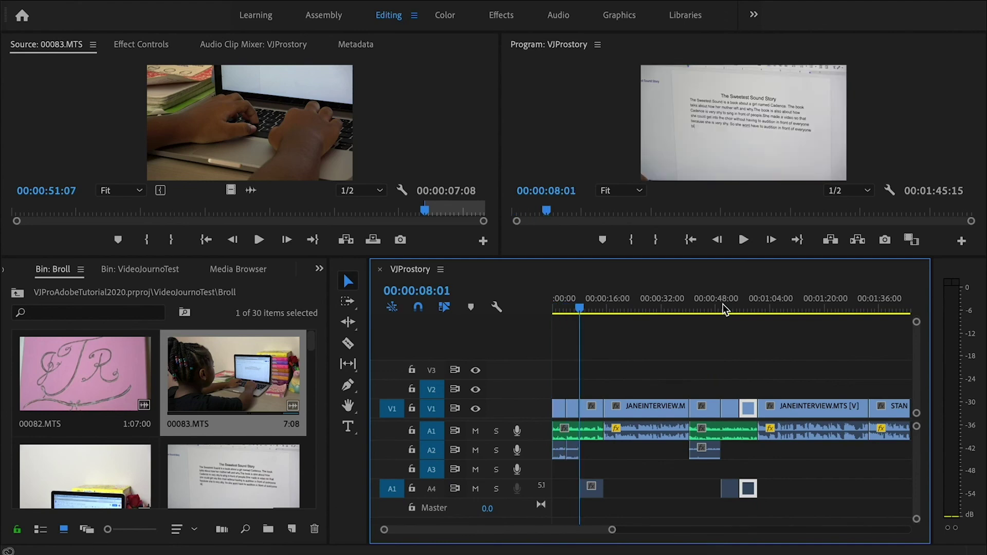
{"action": "key", "text": "Down"}
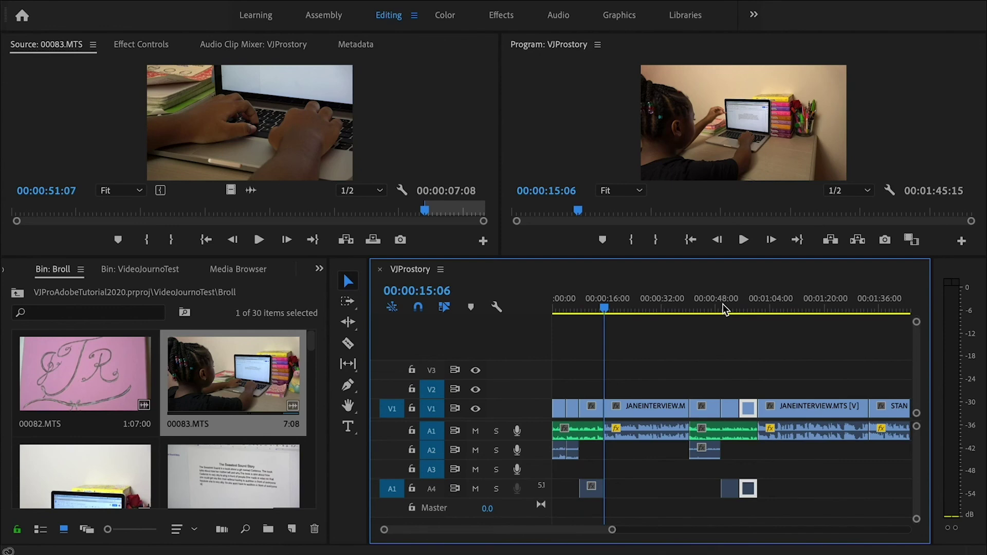
{"action": "key", "text": "space"}
{"action": "key", "text": "space"}
{"action": "key", "text": "="}
{"action": "key", "text": "="}
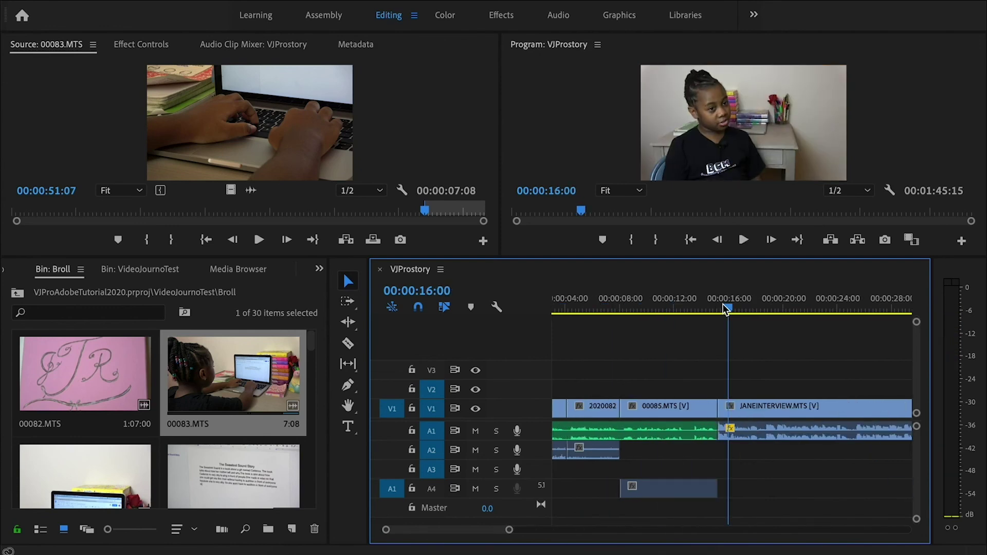
{"action": "left_click", "coordinate": [707, 304]}
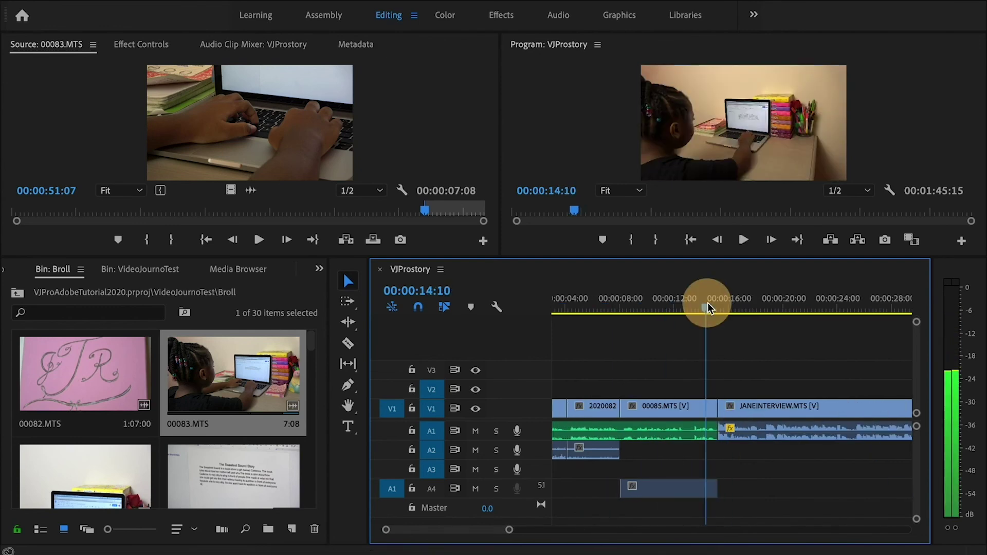
{"action": "left_click_drag", "start_coordinate": [708, 305], "coordinate": [743, 303]}
{"action": "key", "text": "minus"}
{"action": "key", "text": "minus"}
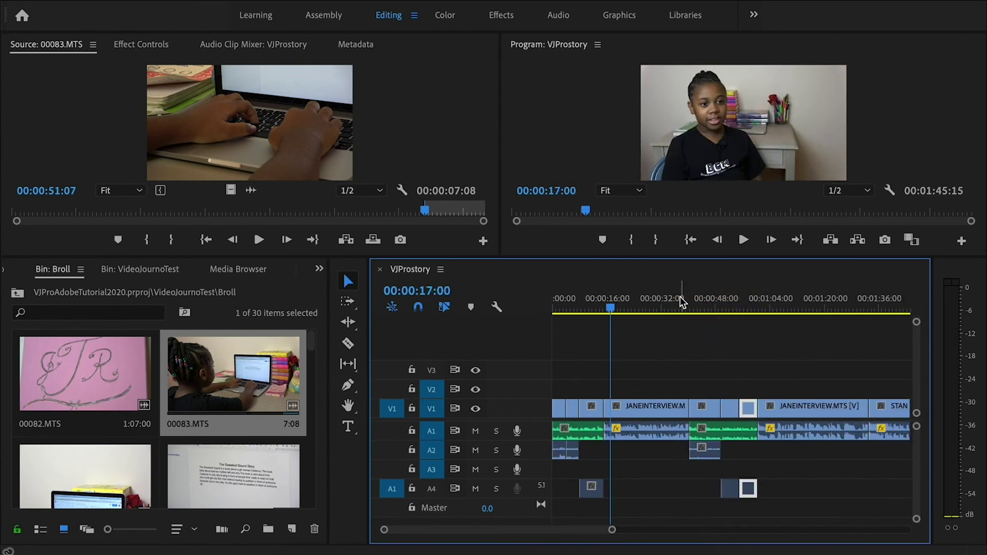
Step: Review the second B-roll section cut by cut from 00:00:40:14, and scrub through the following interview to the sequence's last clip
{"action": "left_click_drag", "start_coordinate": [683, 303], "coordinate": [689, 304]}
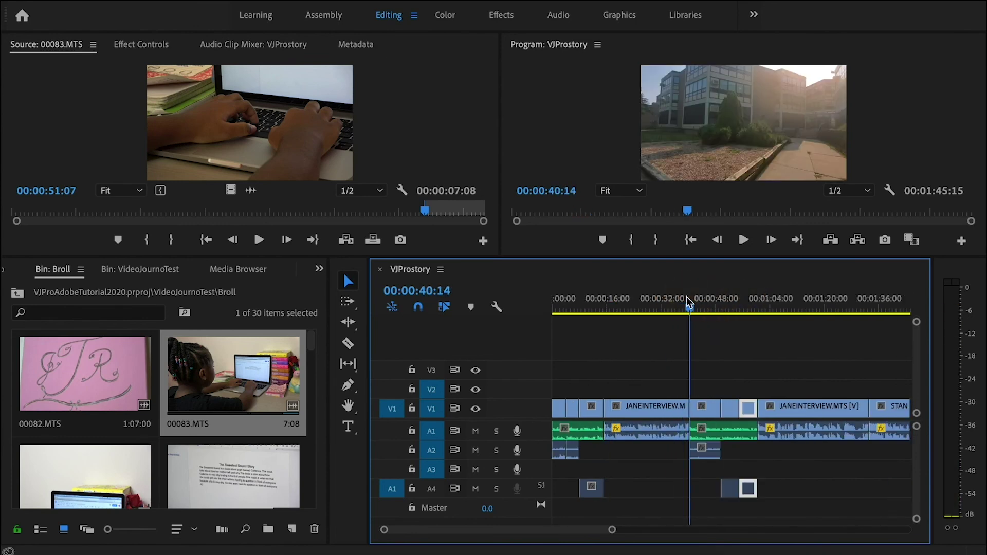
{"action": "key", "text": "Down"}
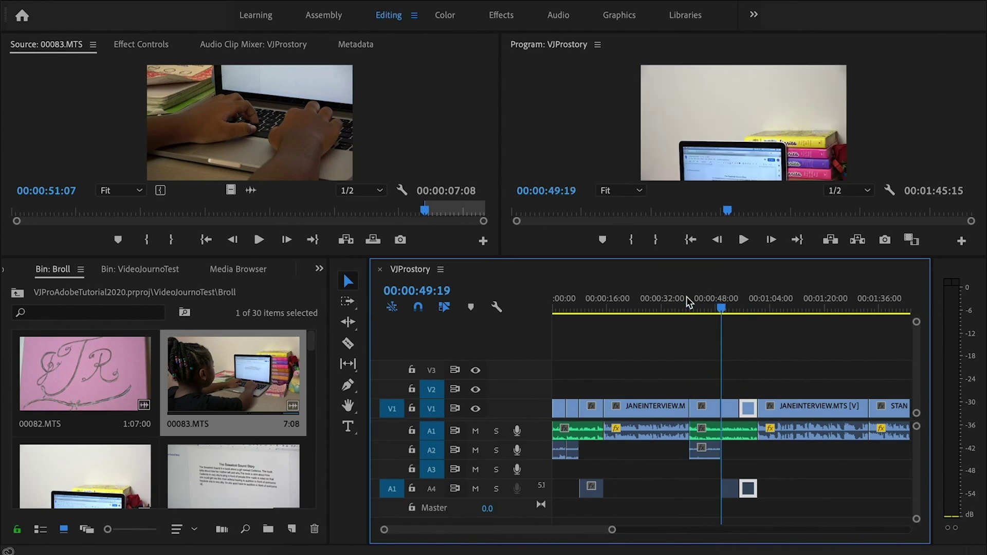
{"action": "key", "text": "Down"}
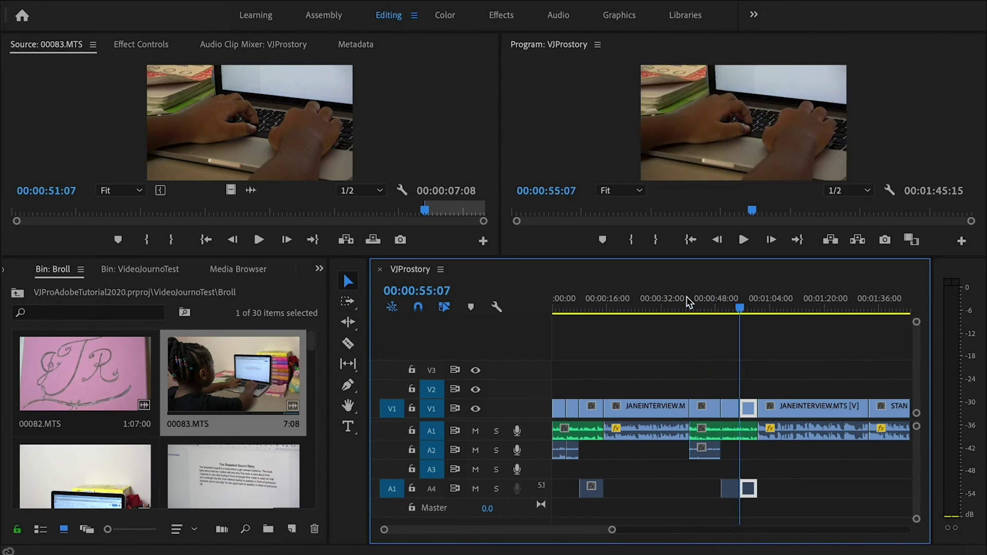
{"action": "left_click_drag", "start_coordinate": [783, 301], "coordinate": [892, 307]}
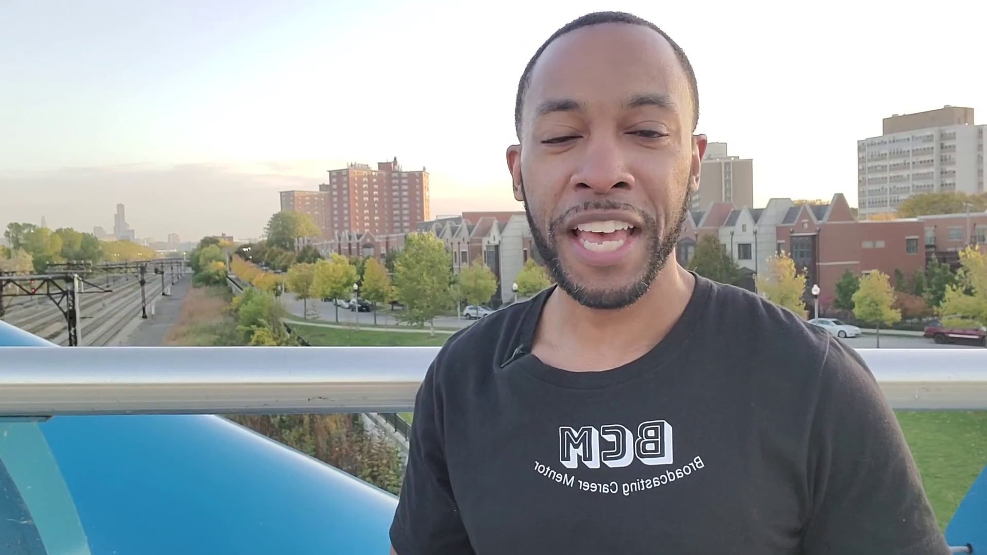